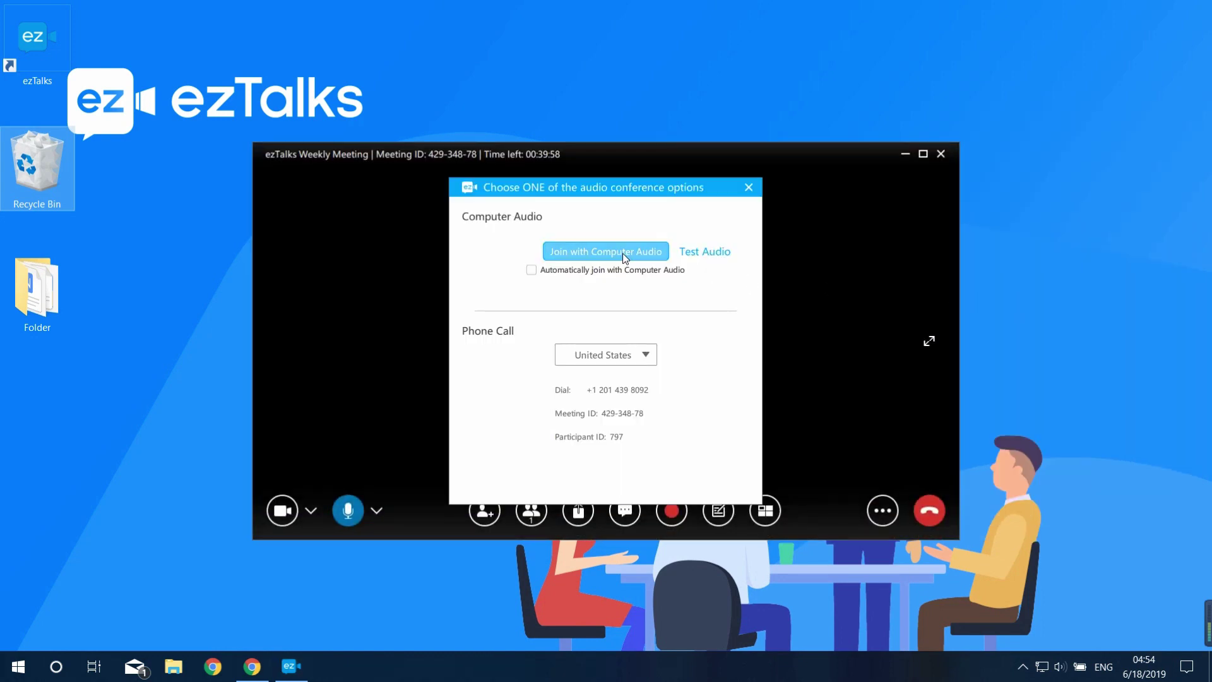
Review the audio and video settings for meetings, and join the meeting with Computer Audio
left_click(702, 252)
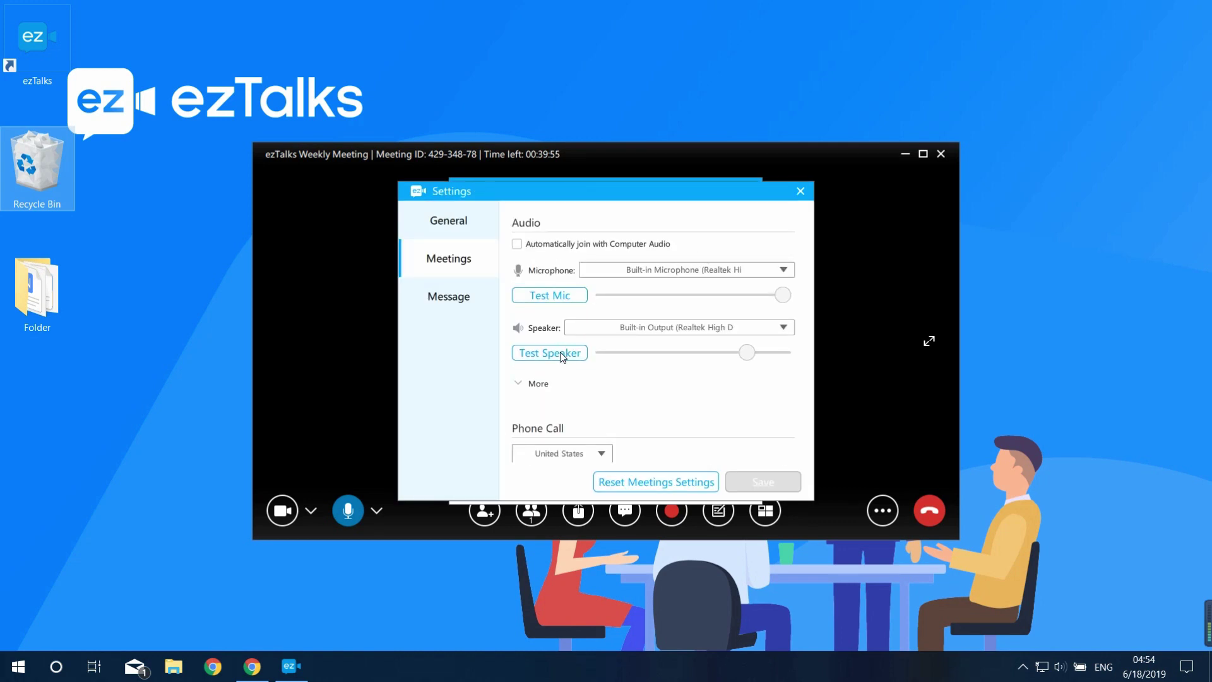
scroll(559, 351, "up", 5)
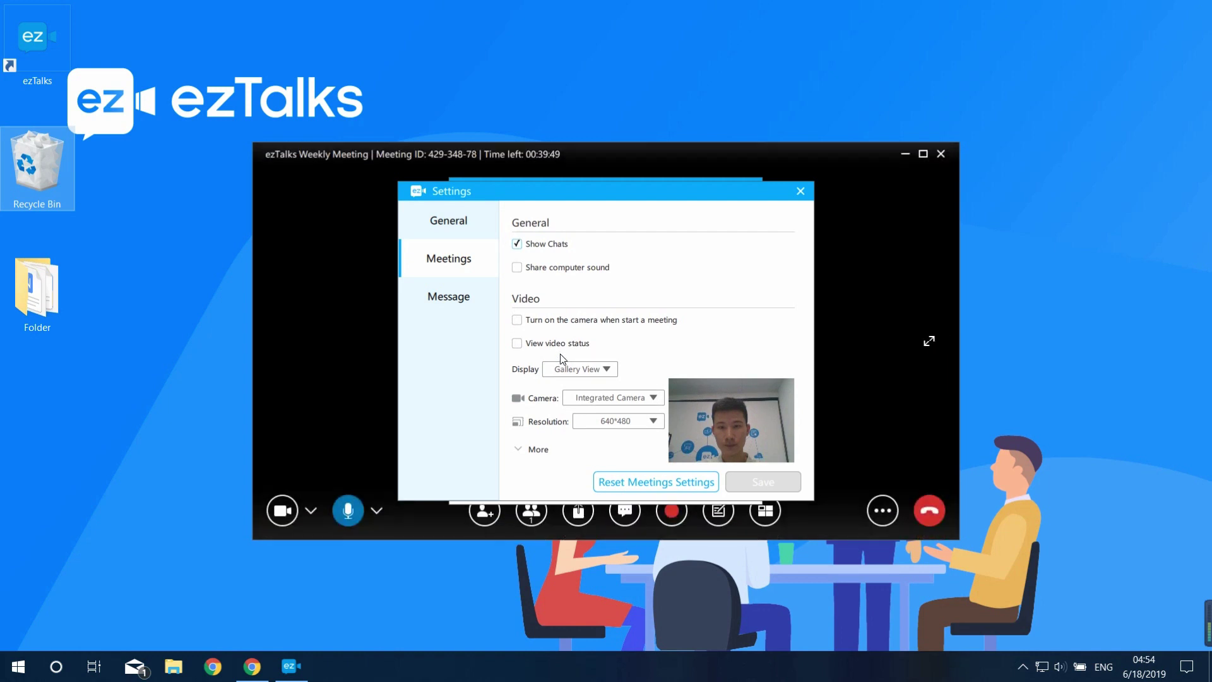
left_click(800, 191)
left_click(616, 254)
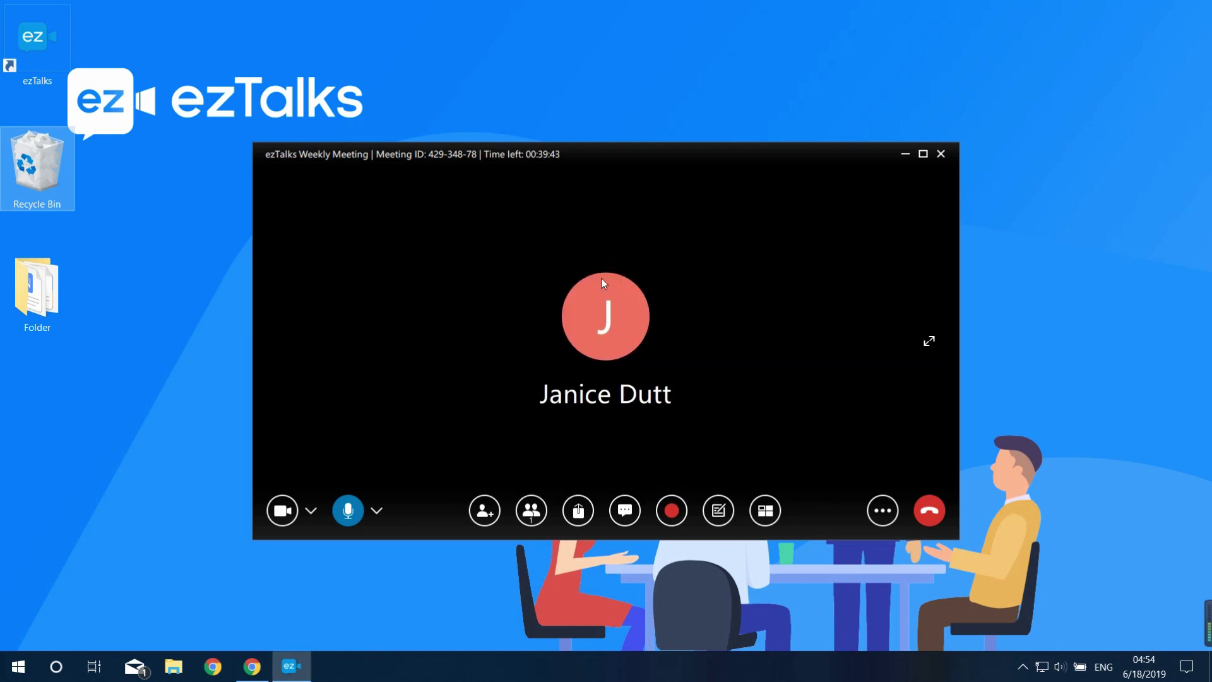
Select the first contact in the contact list for the meeting invitation and copy the meeting URL
left_click(483, 515)
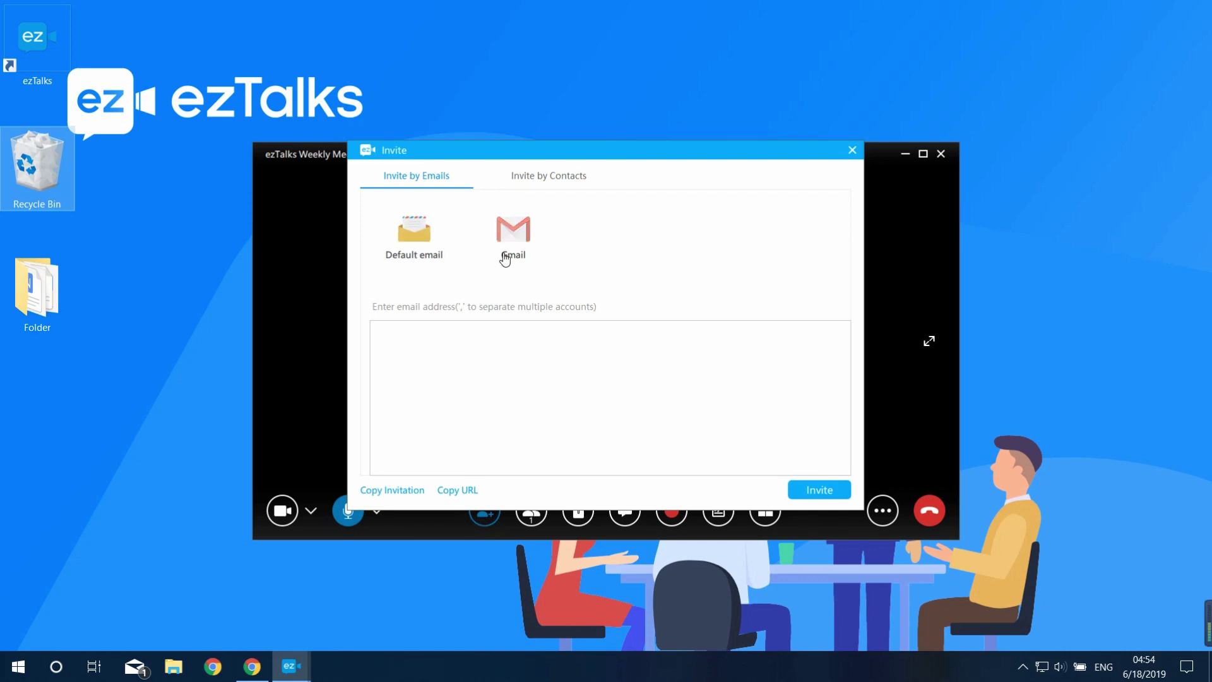
left_click(474, 339)
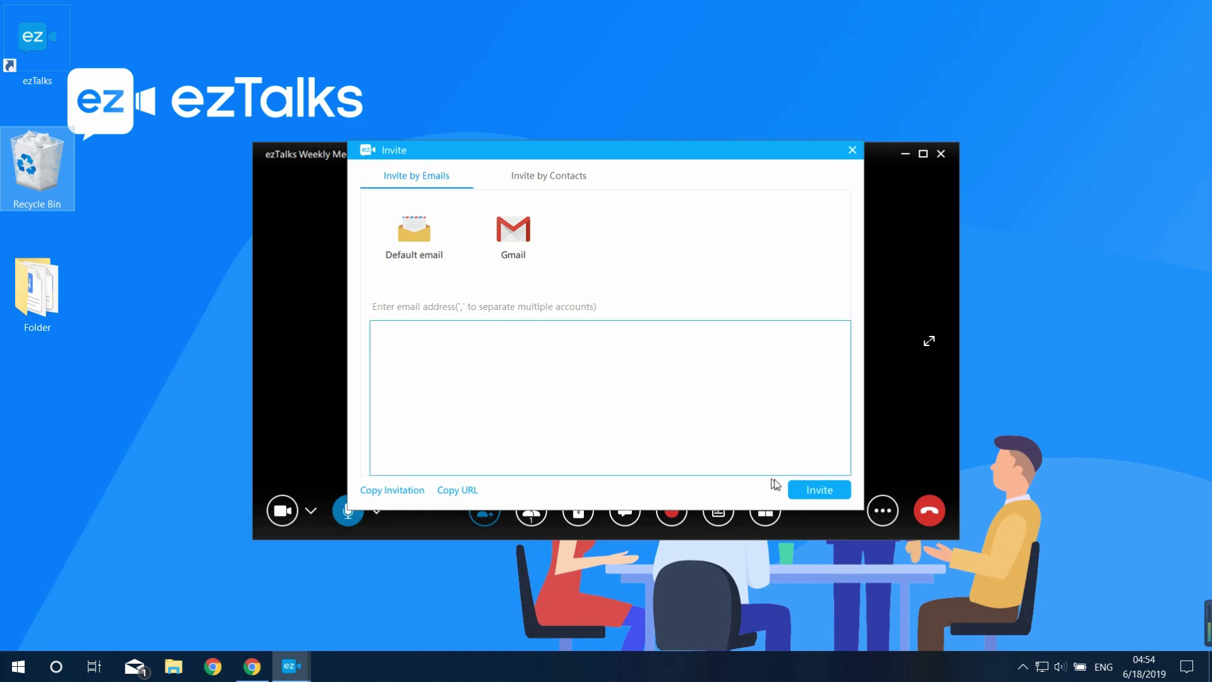
left_click(544, 188)
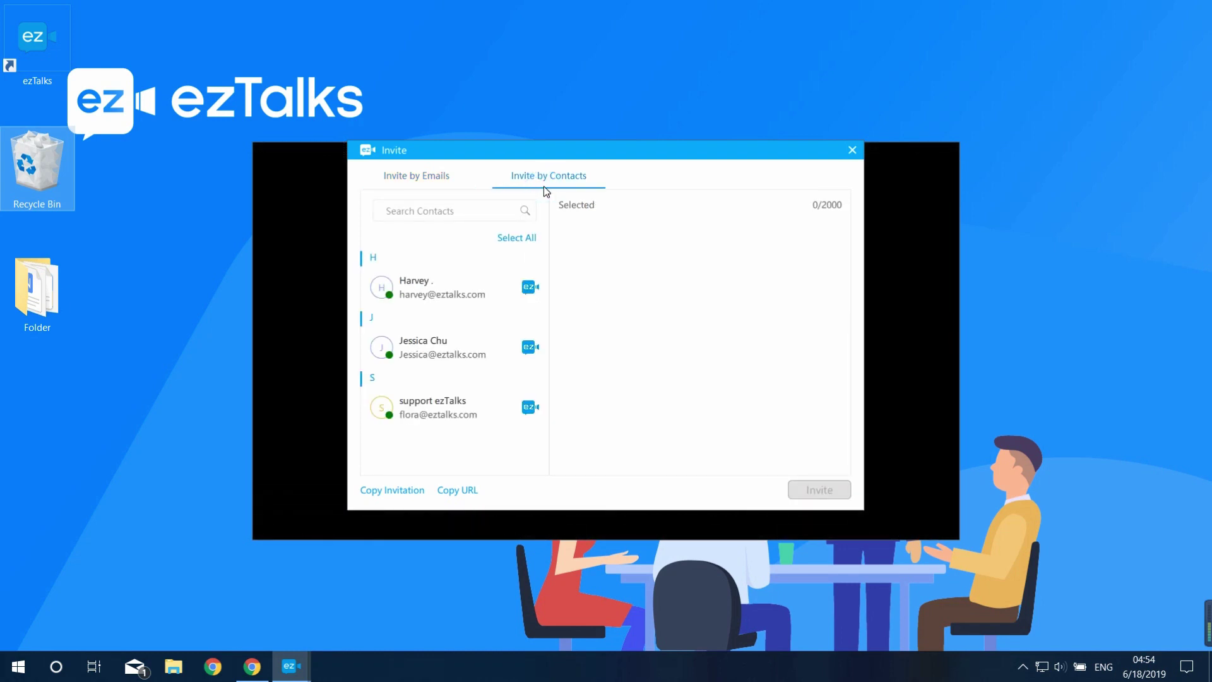
left_click(444, 291)
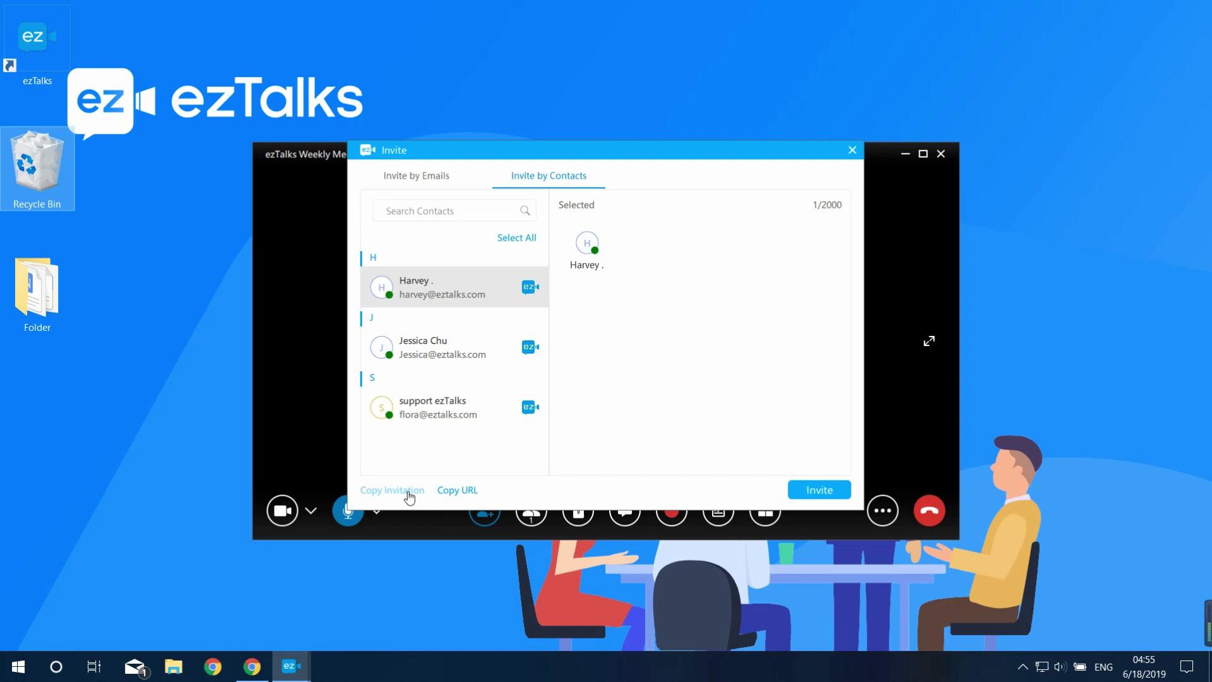
left_click(452, 496)
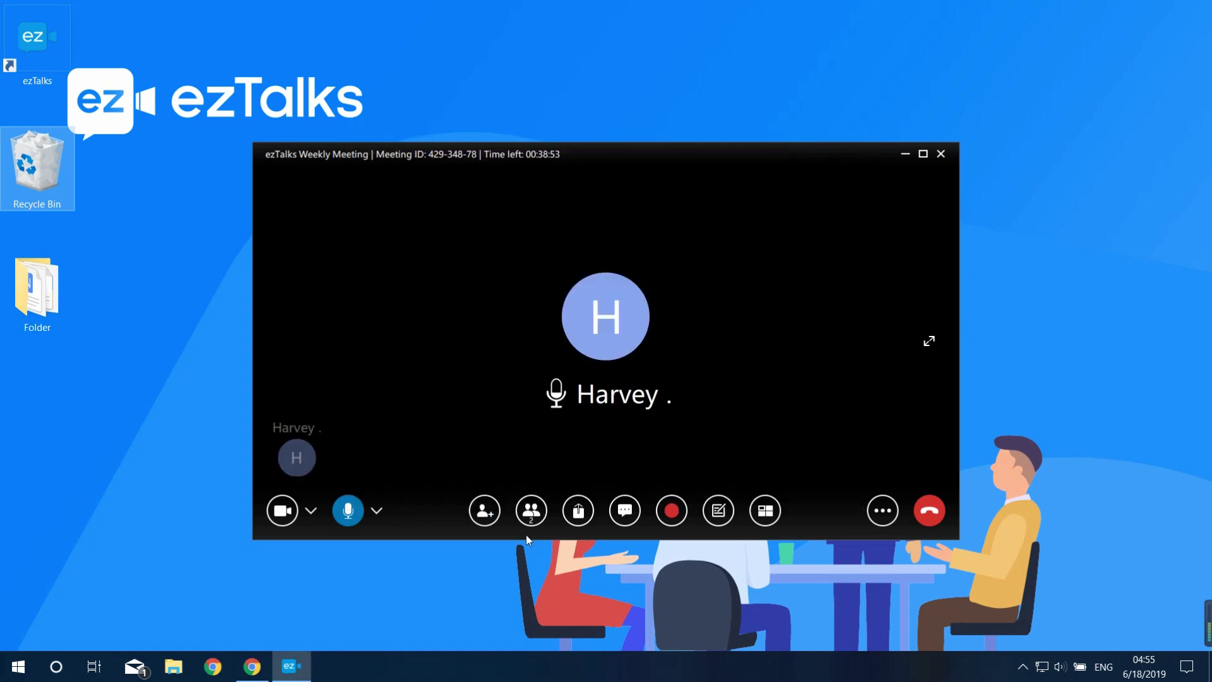
Open the participants list and mute the other participant
left_click(532, 524)
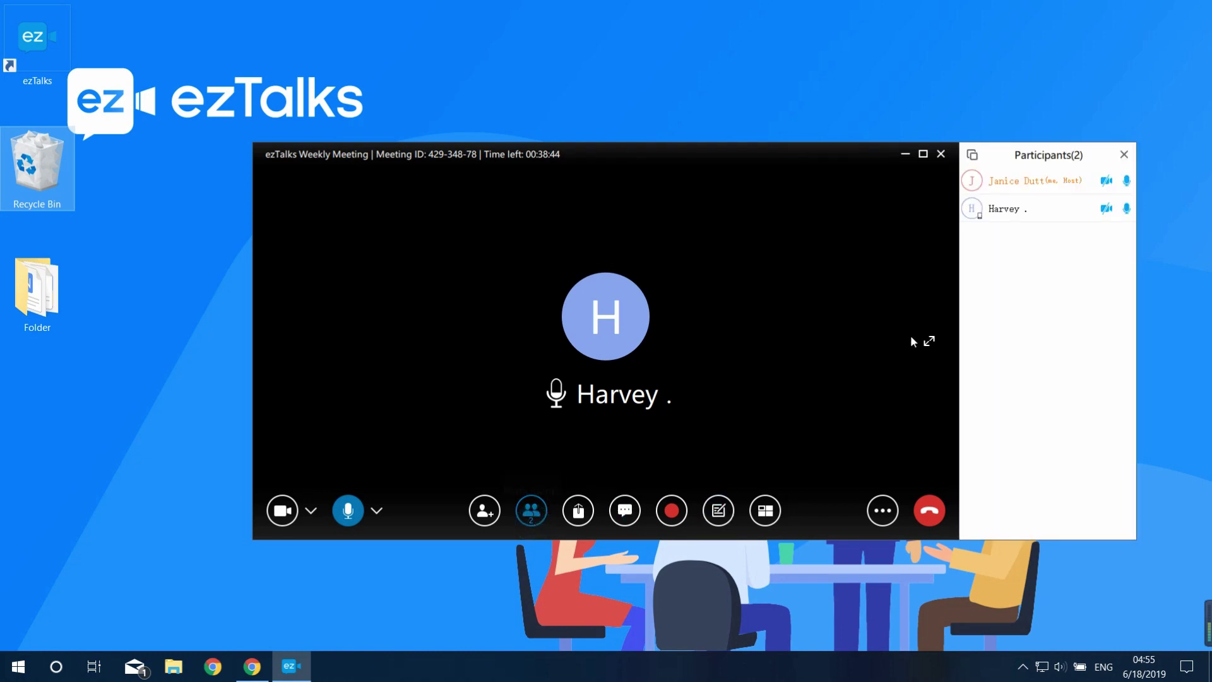
right_click(1031, 215)
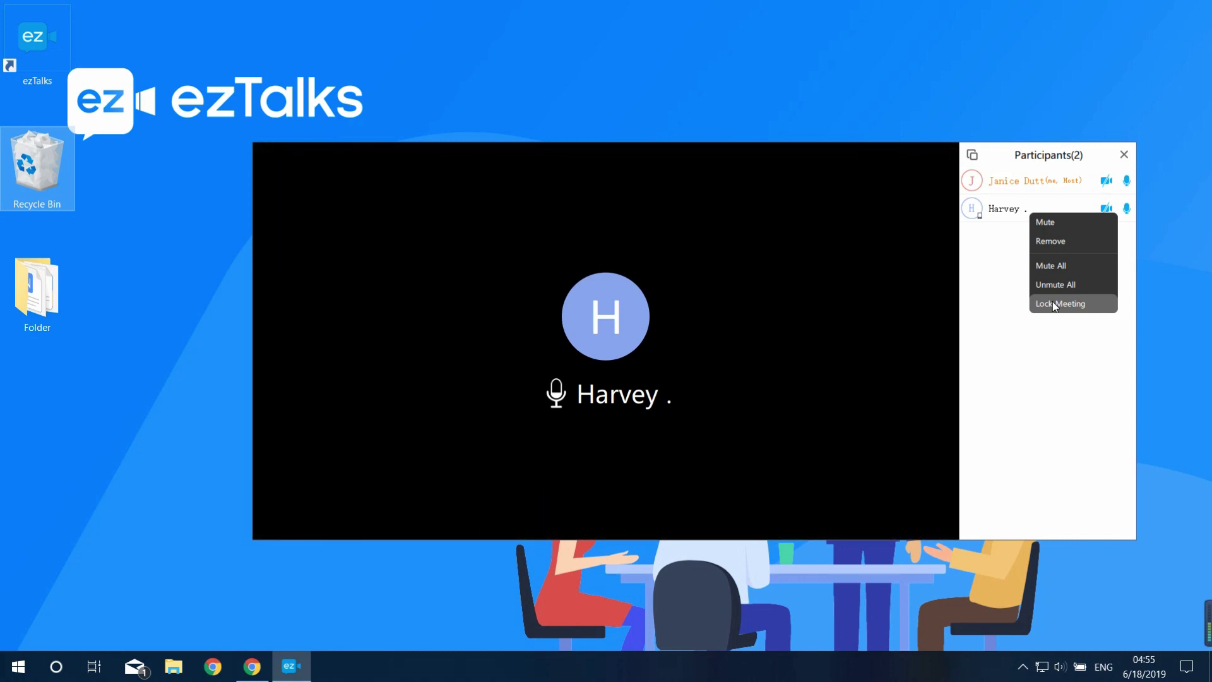
left_click(1053, 223)
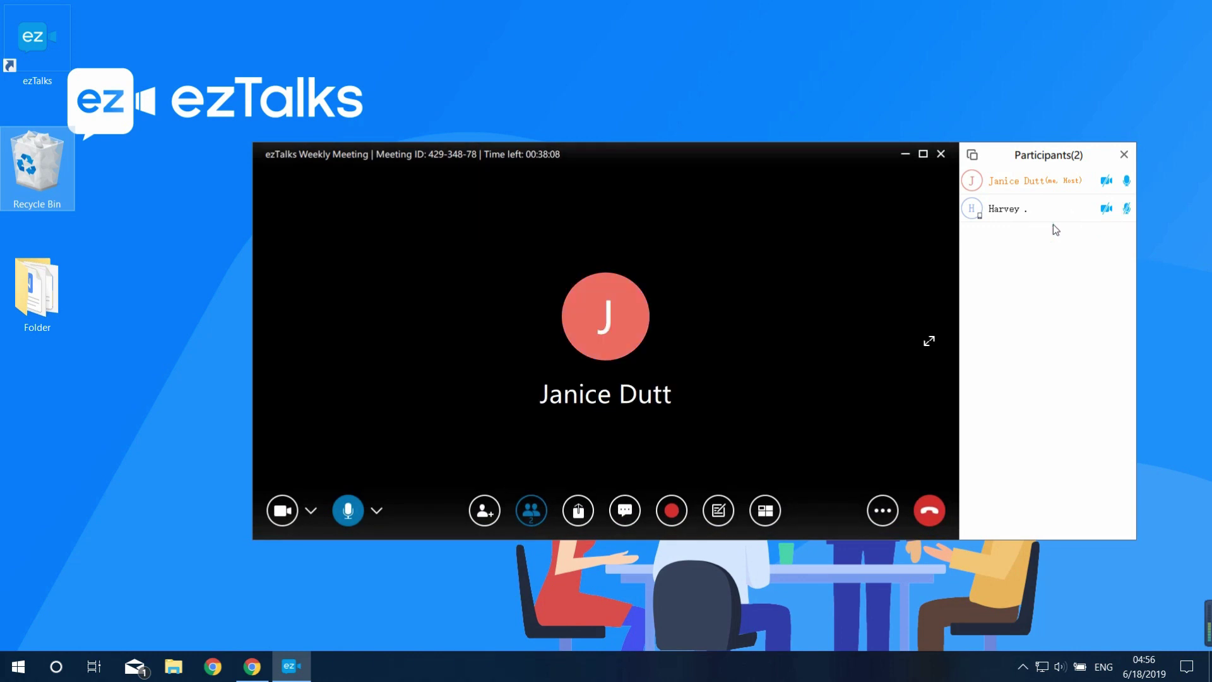
Pop the participants list out and dock it back to the meeting window, and close it
left_click(973, 157)
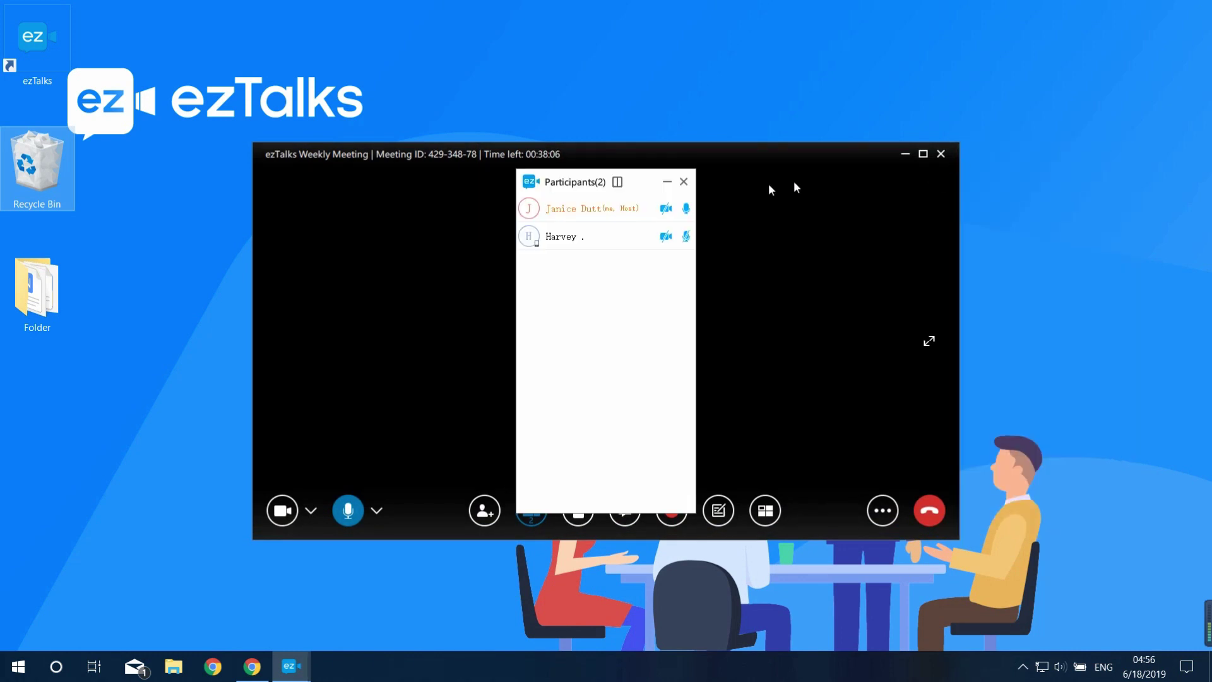
left_click(619, 184)
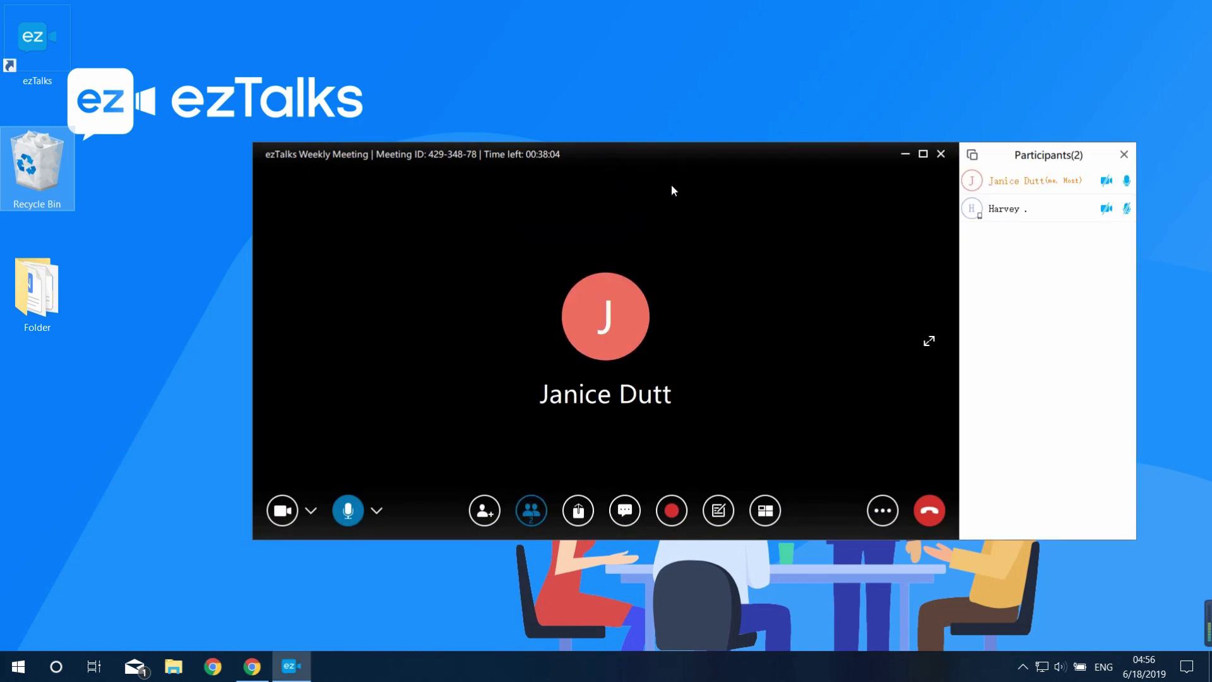
left_click(1126, 158)
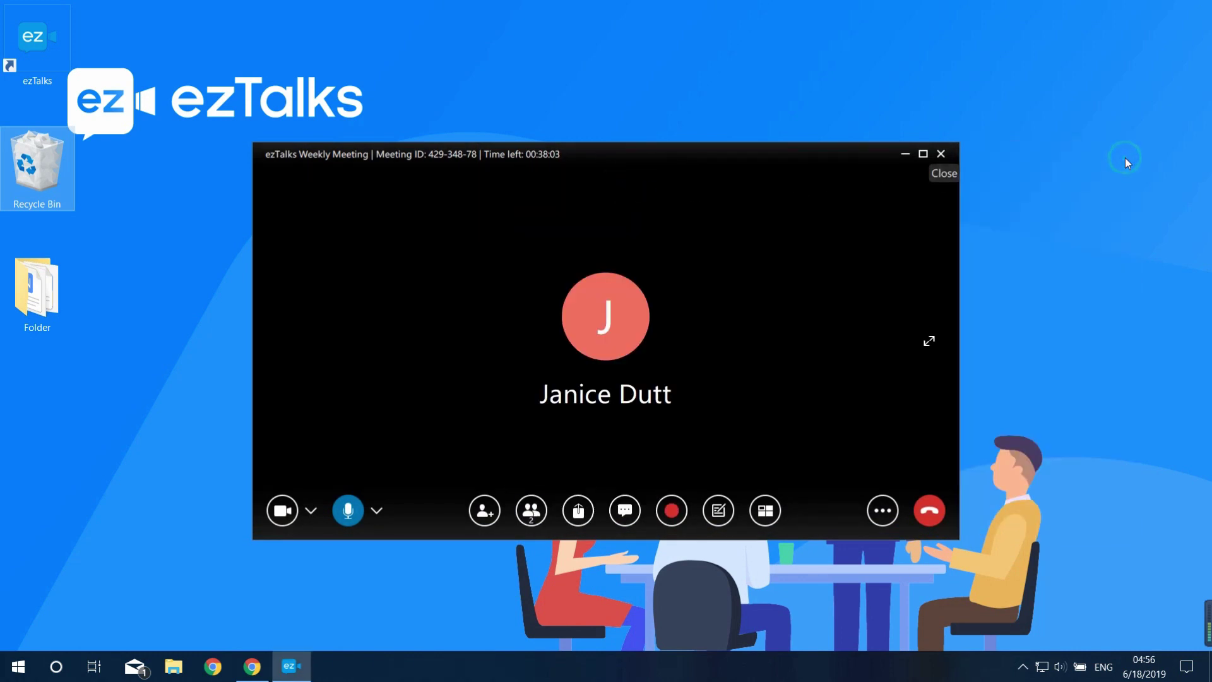
Share the desktop display with computer sound and bring up the ezTalks product presentation in WPS
left_click(582, 514)
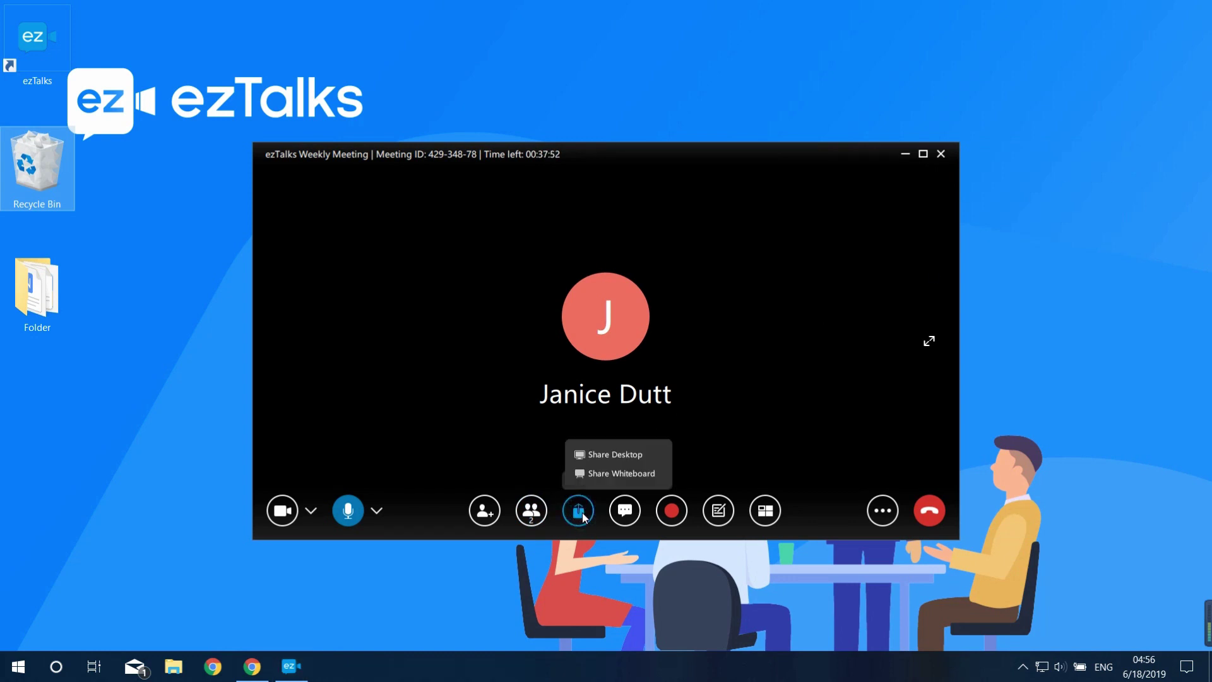
left_click(611, 453)
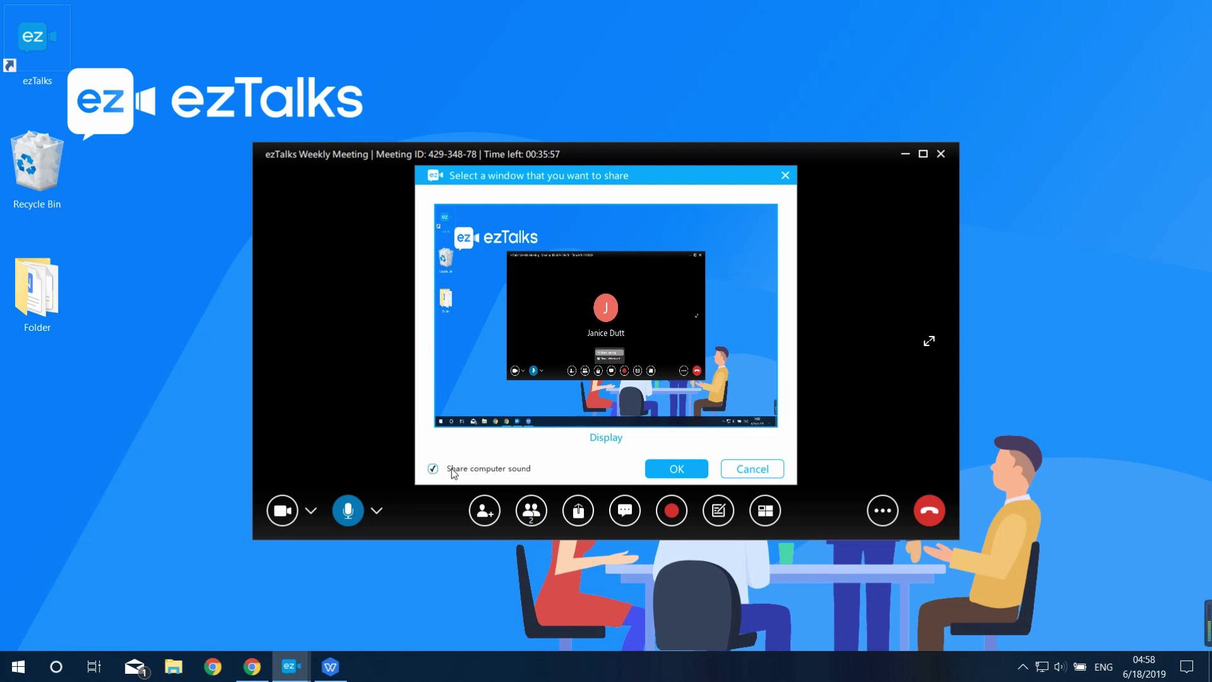
left_click(670, 470)
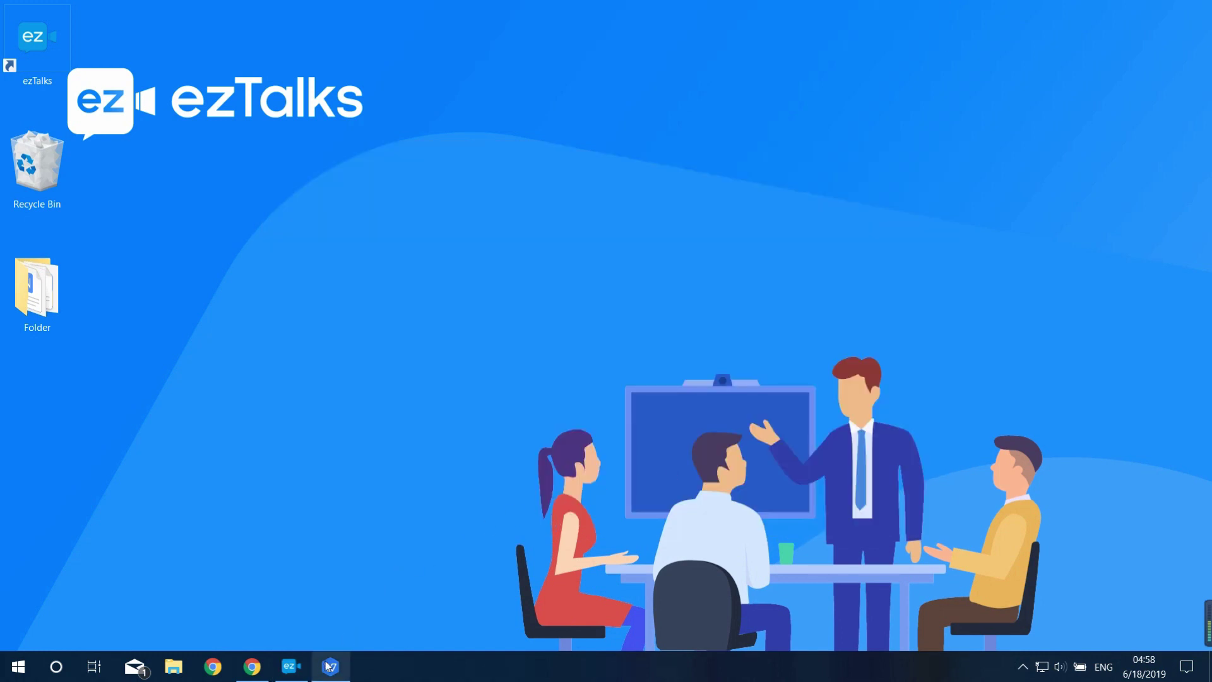
left_click(329, 667)
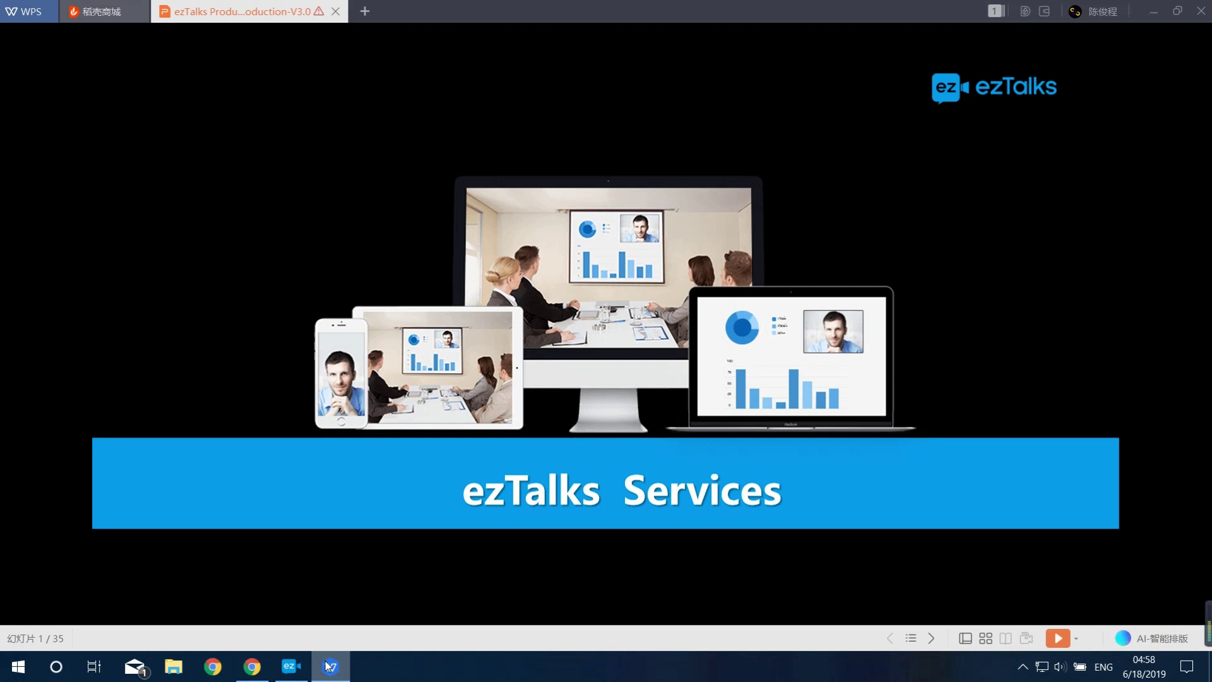
Pin the meeting controls, stop the screen sharing, and minimize the presentation to return to the meeting
mouse_move(634, 5)
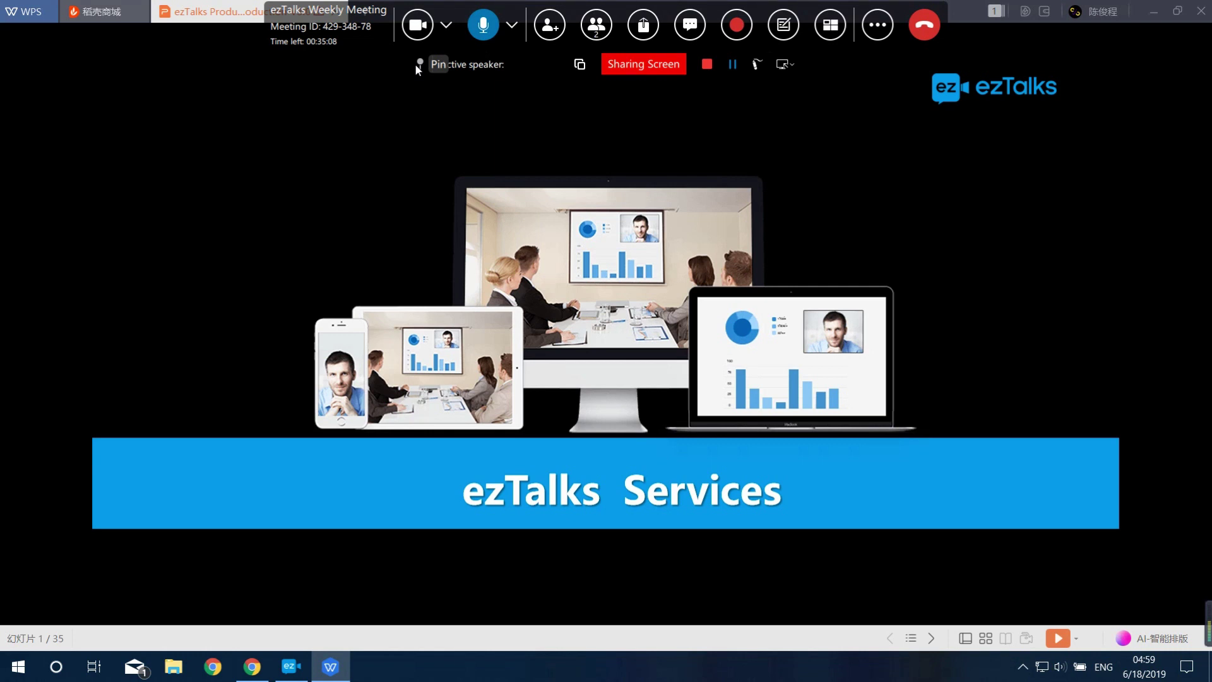
left_click(416, 65)
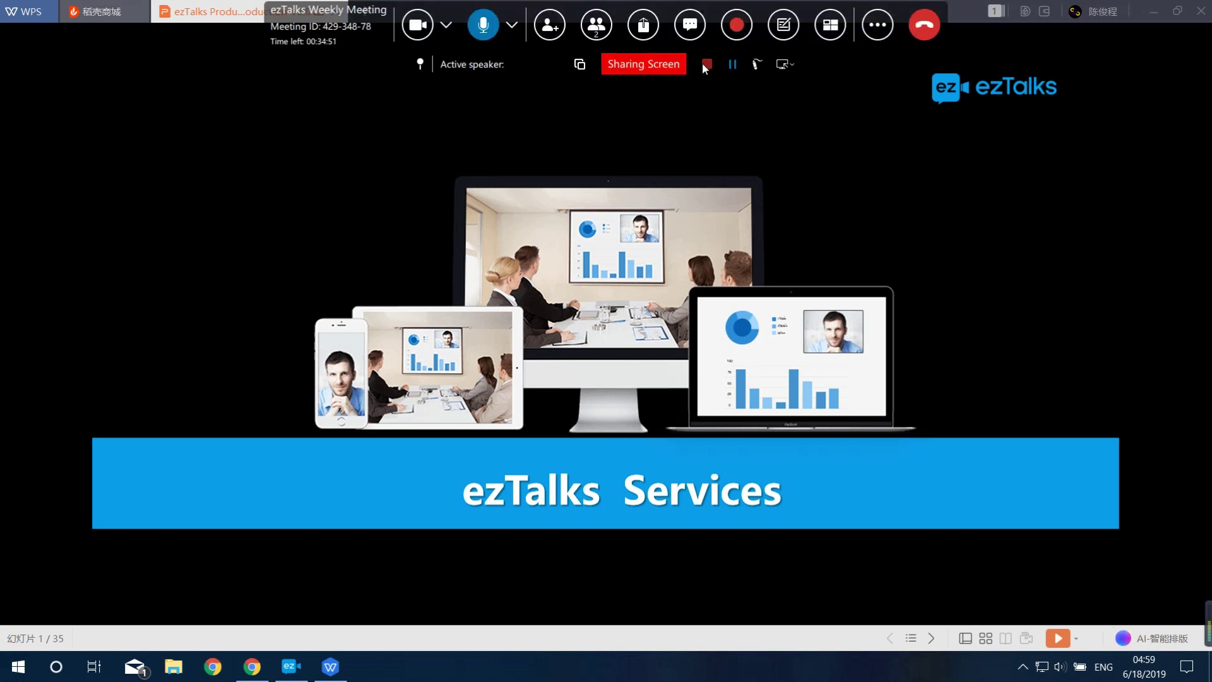
left_click(703, 65)
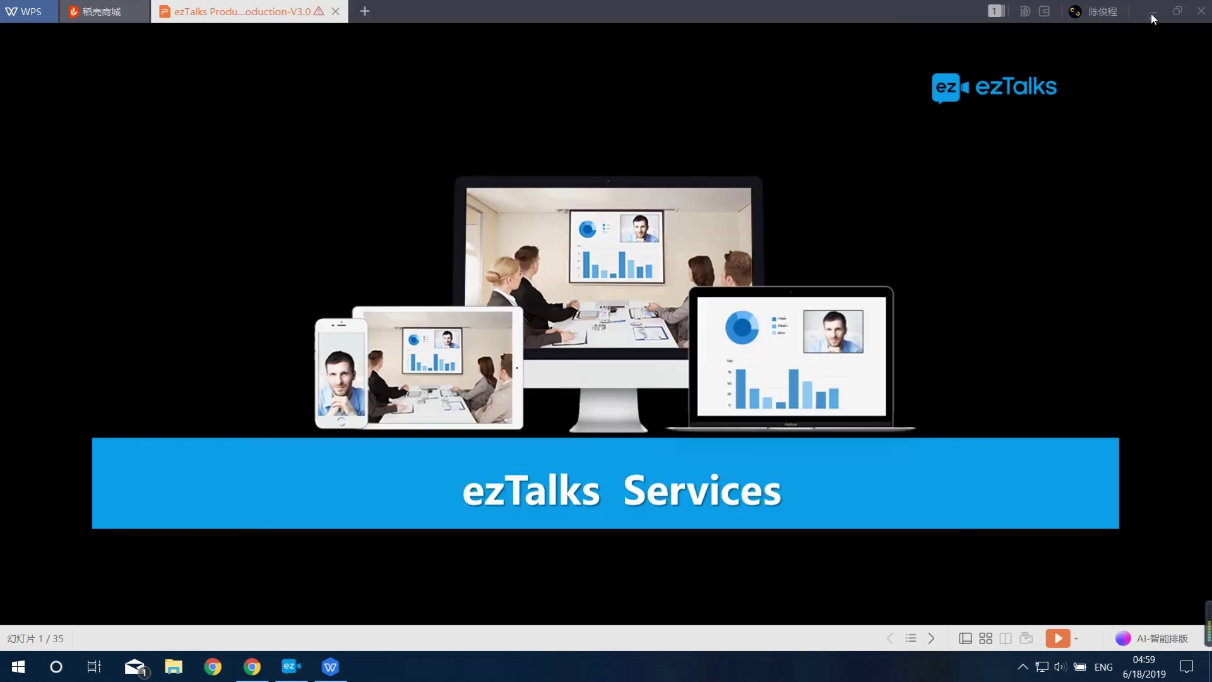
left_click(1150, 14)
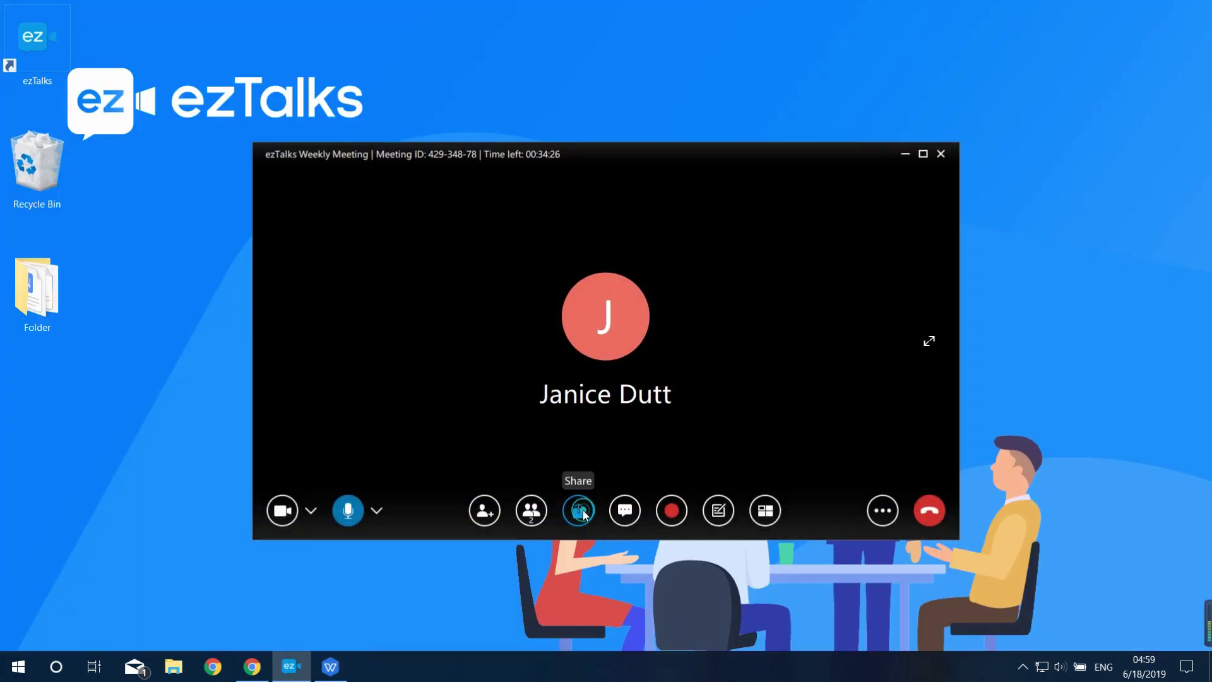
Share a whiteboard in the meeting and maximize its window
left_click(580, 512)
left_click(615, 475)
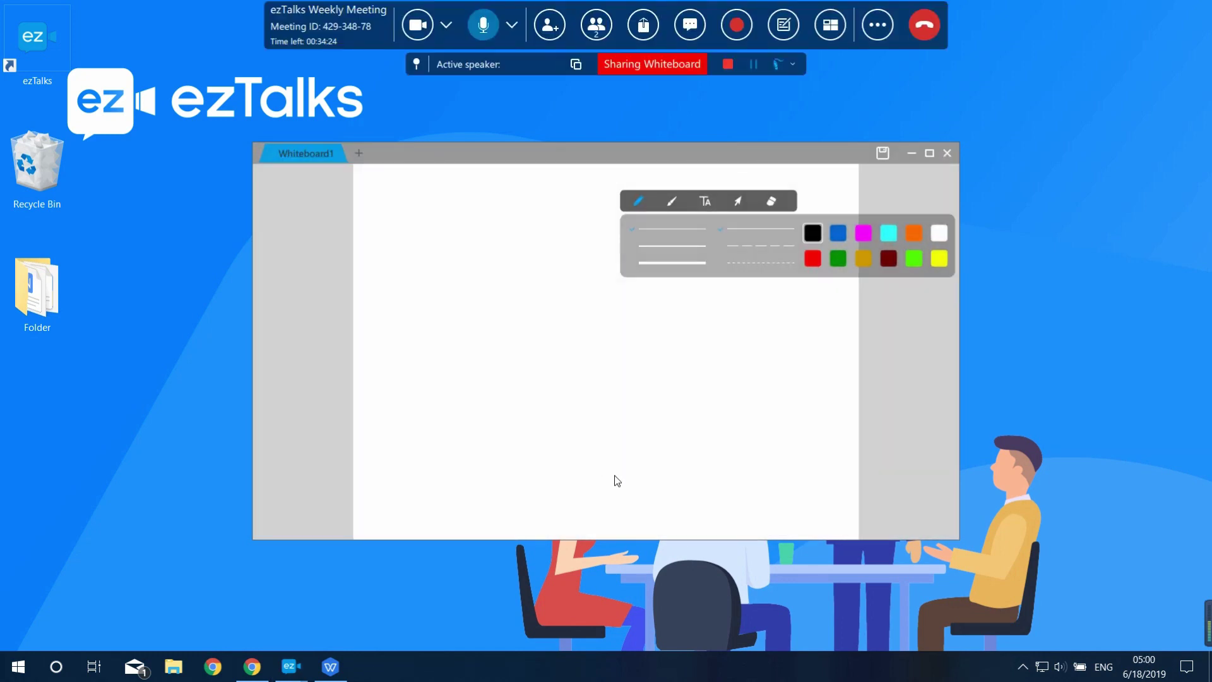
left_click(930, 153)
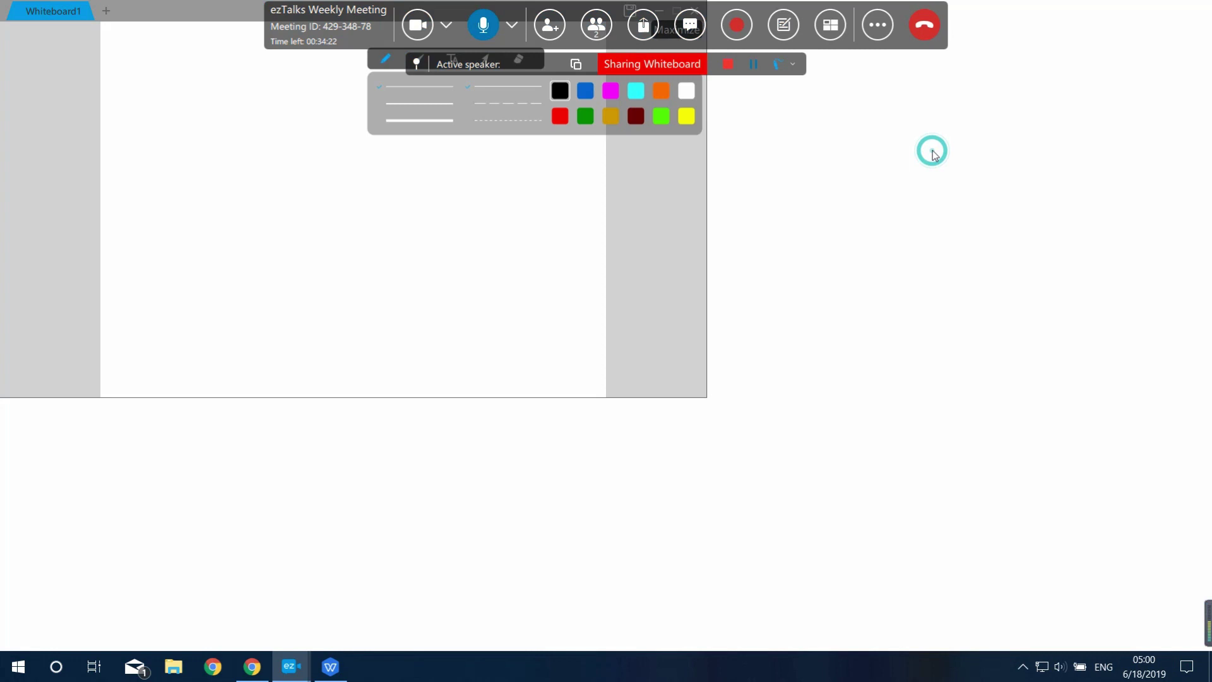
Allow annotation and place an empty text box on the whiteboard with the text tool, and stop sharing
left_click(715, 88)
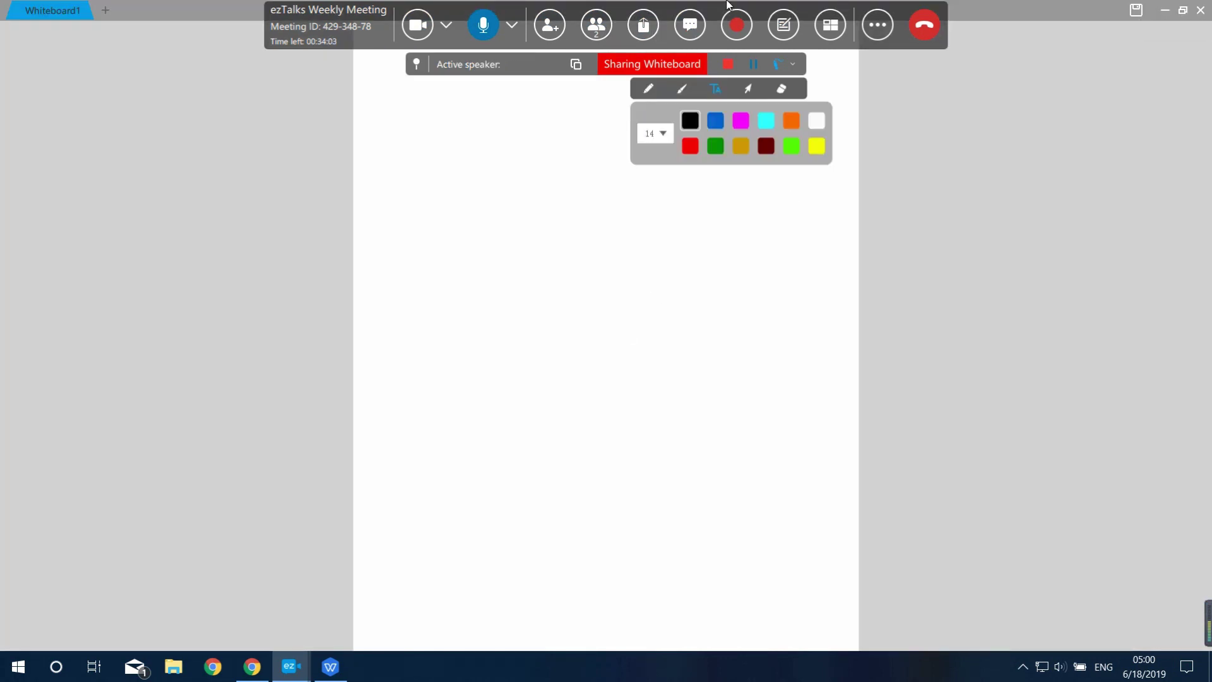
left_click(788, 65)
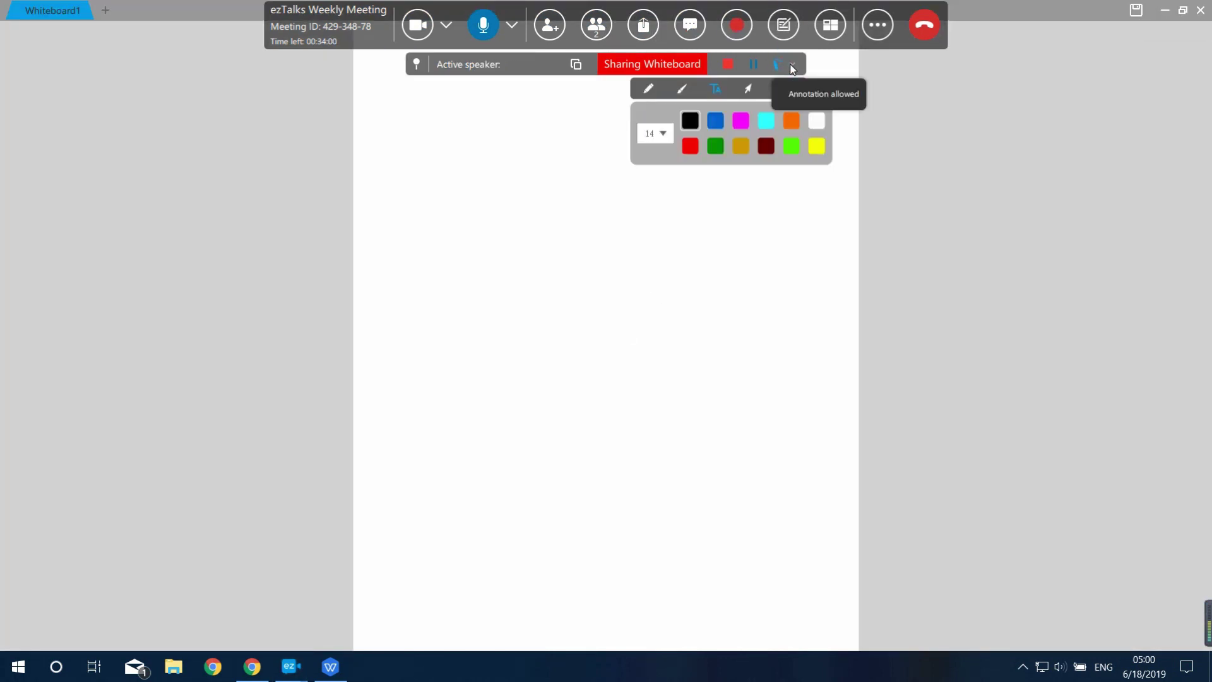
left_click(802, 95)
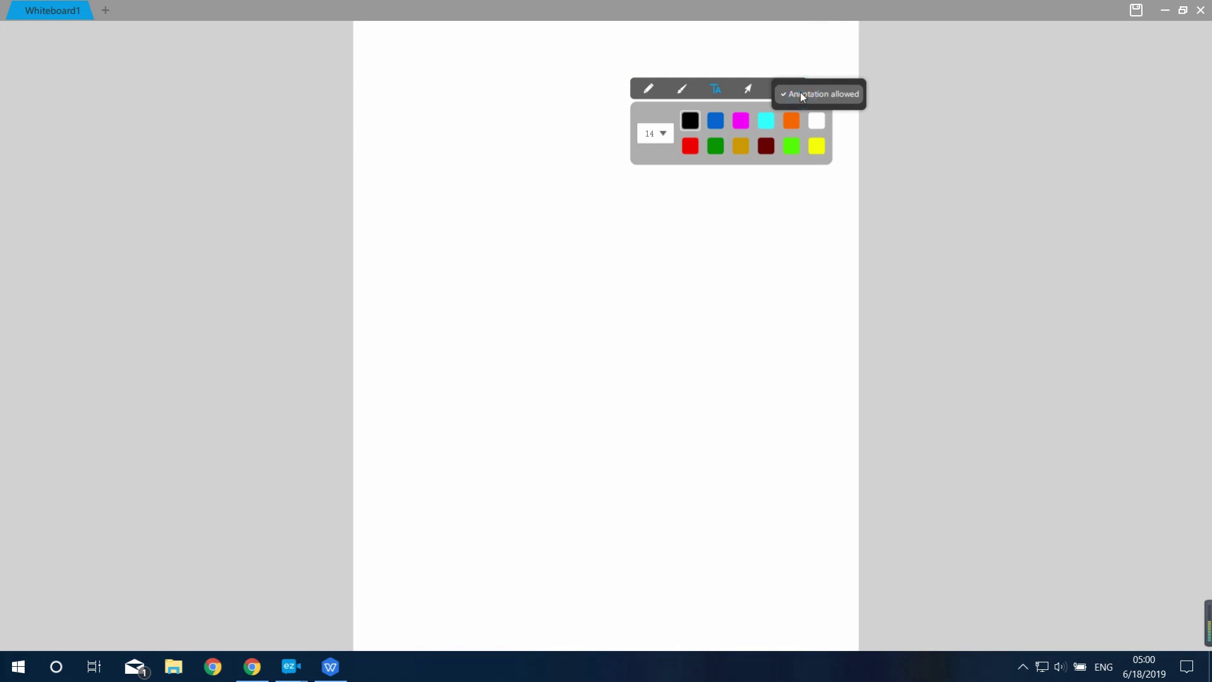
left_click(668, 250)
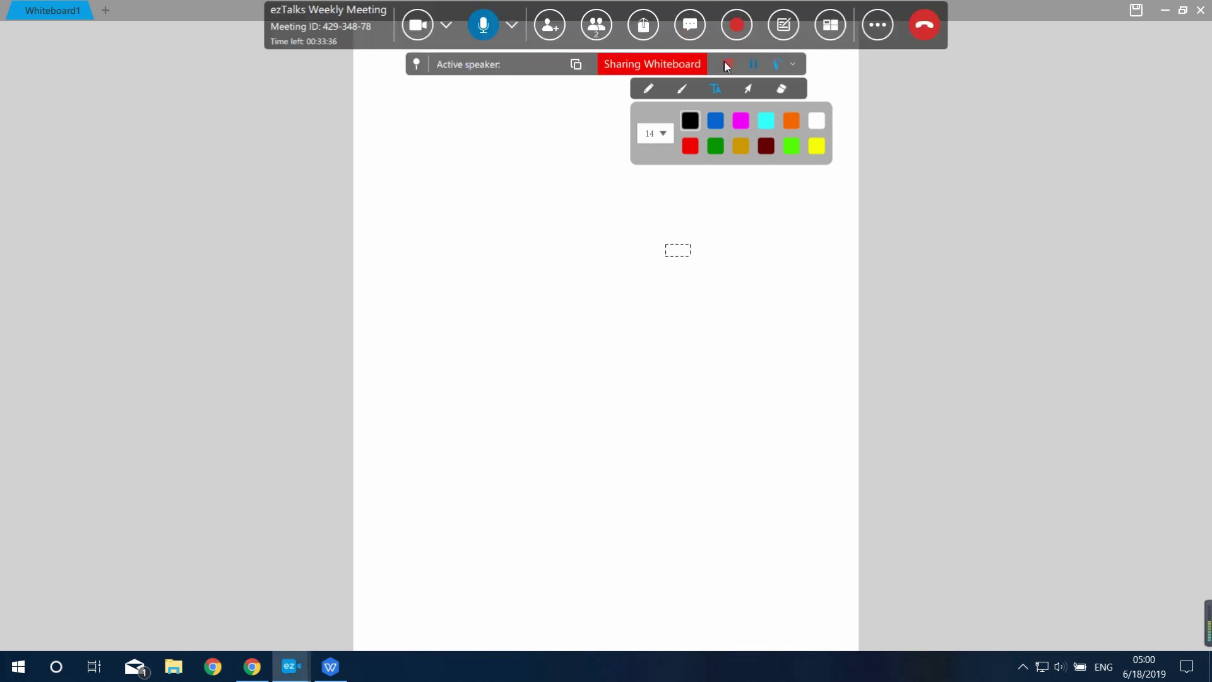
left_click(728, 65)
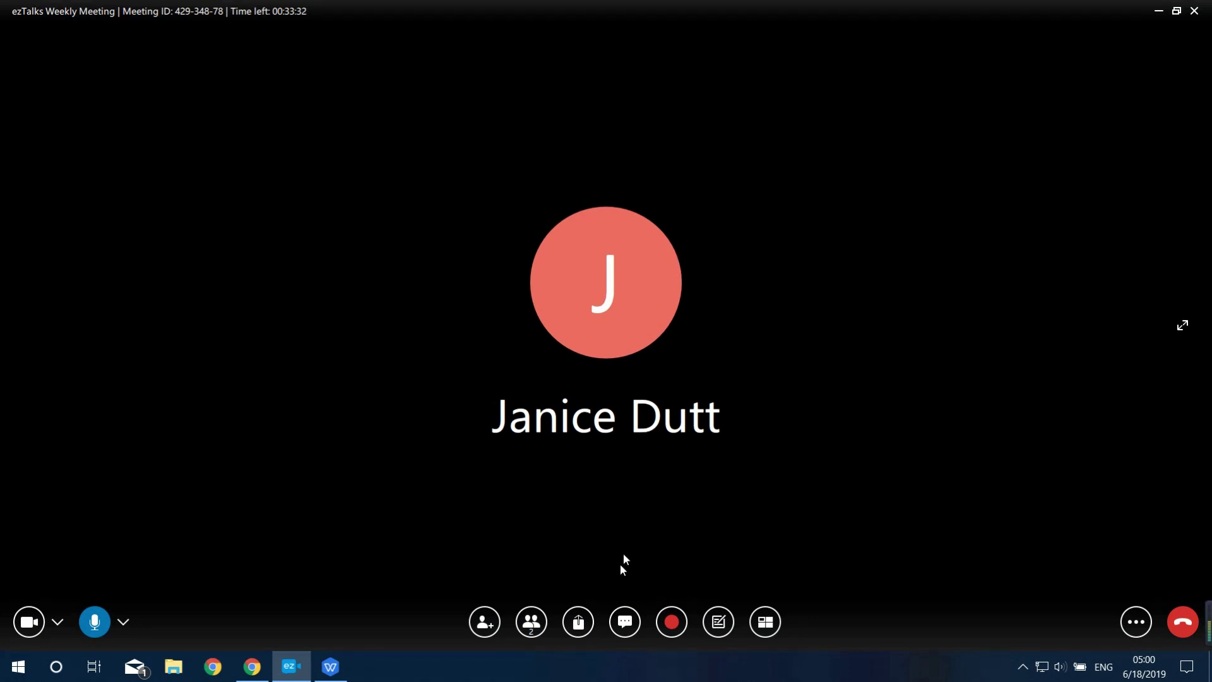
Open the meeting chat and set the message recipient to the other participant instead of Everyone
left_click(622, 623)
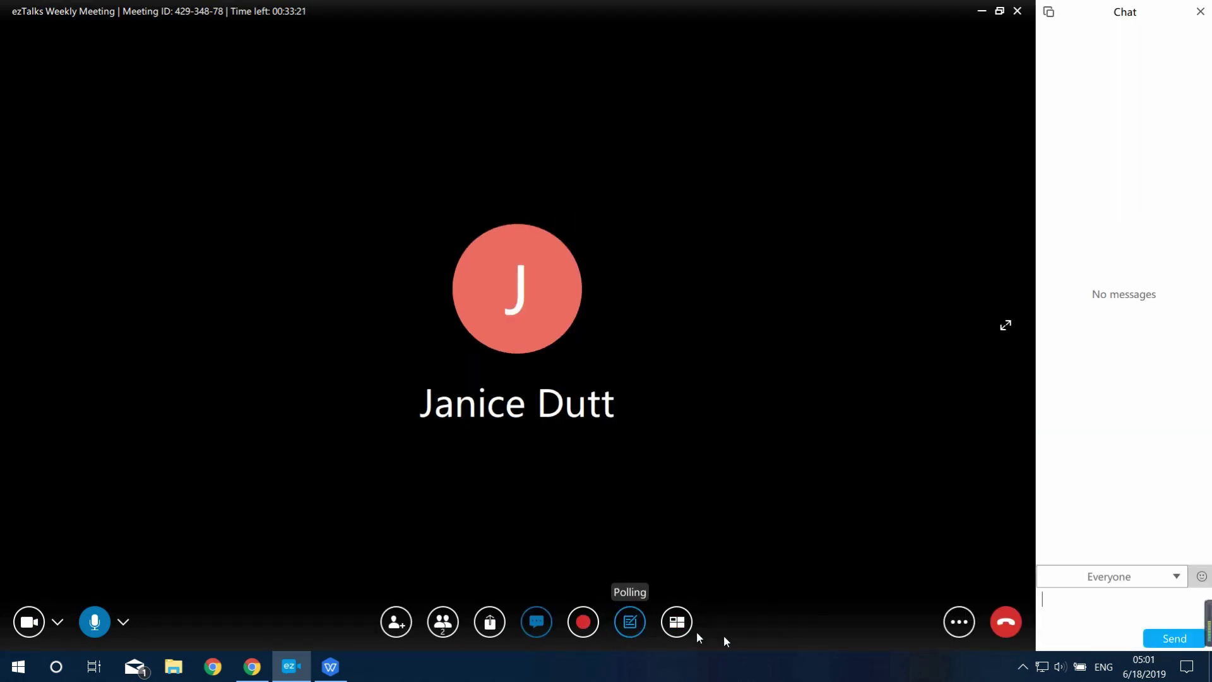
left_click(1099, 577)
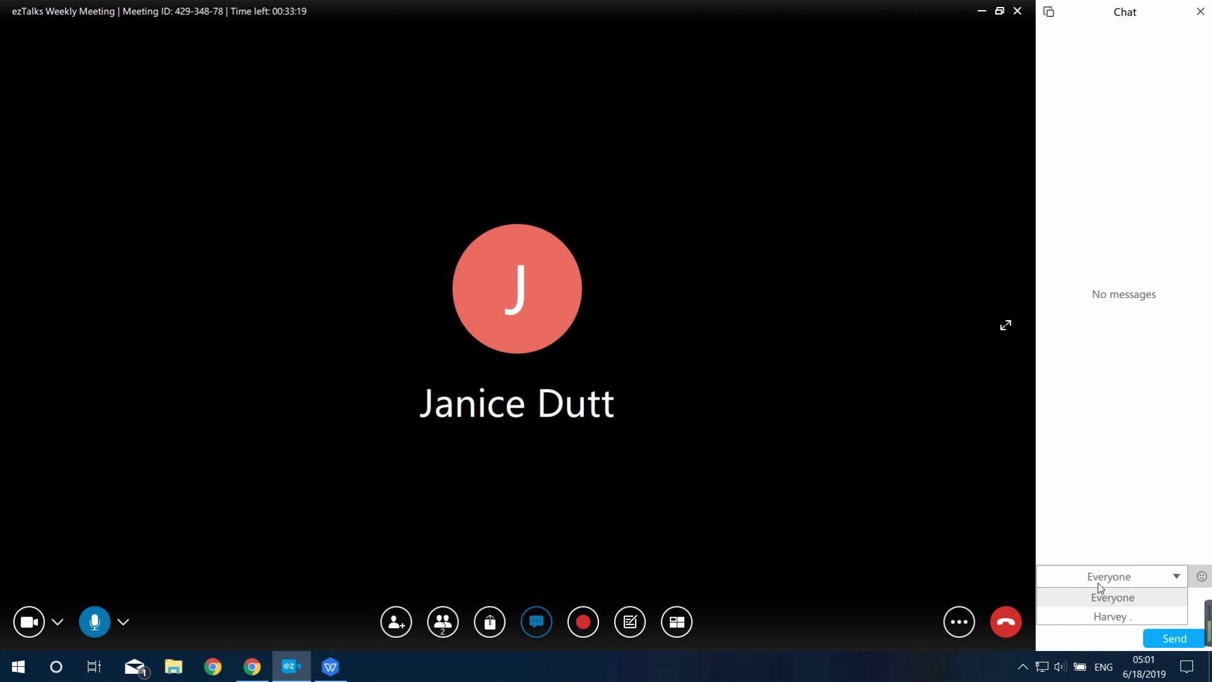
left_click(1093, 617)
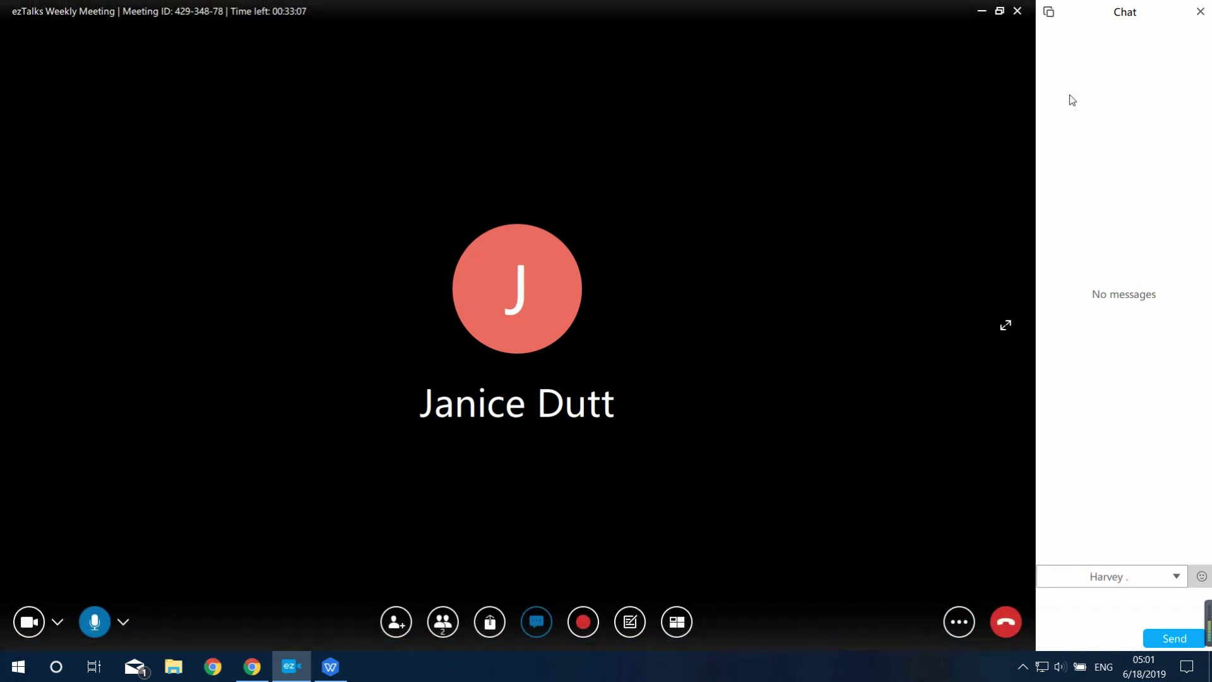
Pop the chat out and dock it back to the meeting window, and close it
left_click(1049, 13)
left_click(569, 201)
left_click(1201, 13)
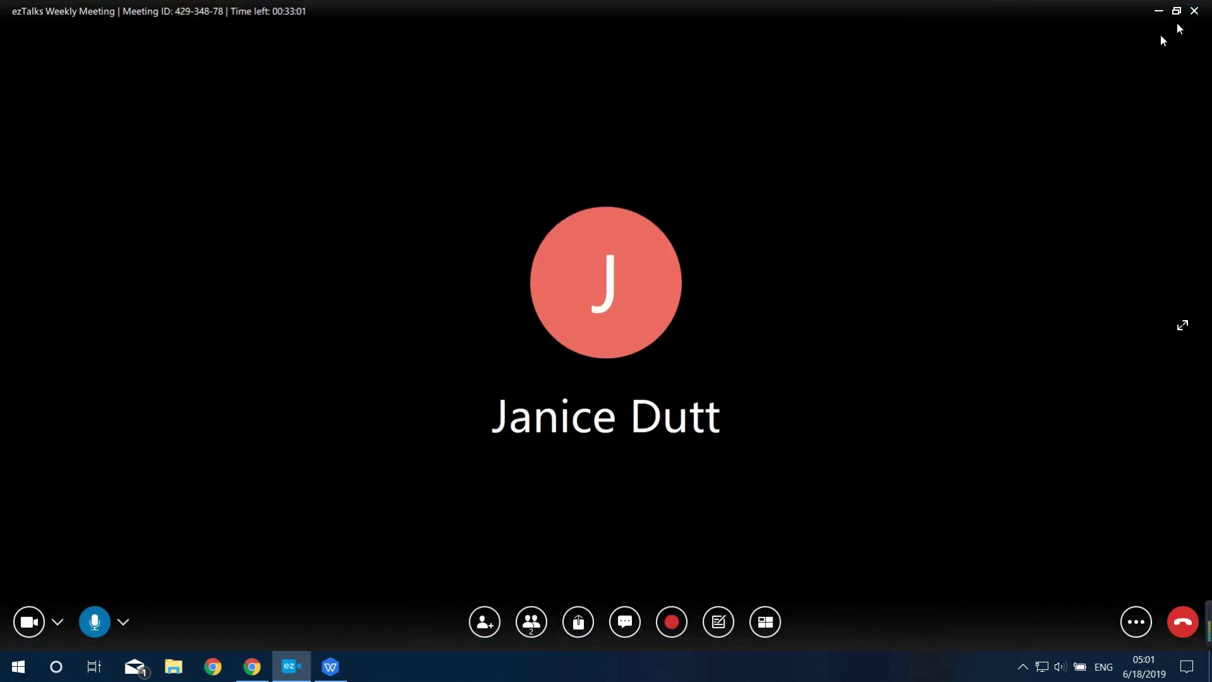
Start recording the meeting, and stop the recording
left_click(671, 622)
left_click(671, 625)
left_click(695, 585)
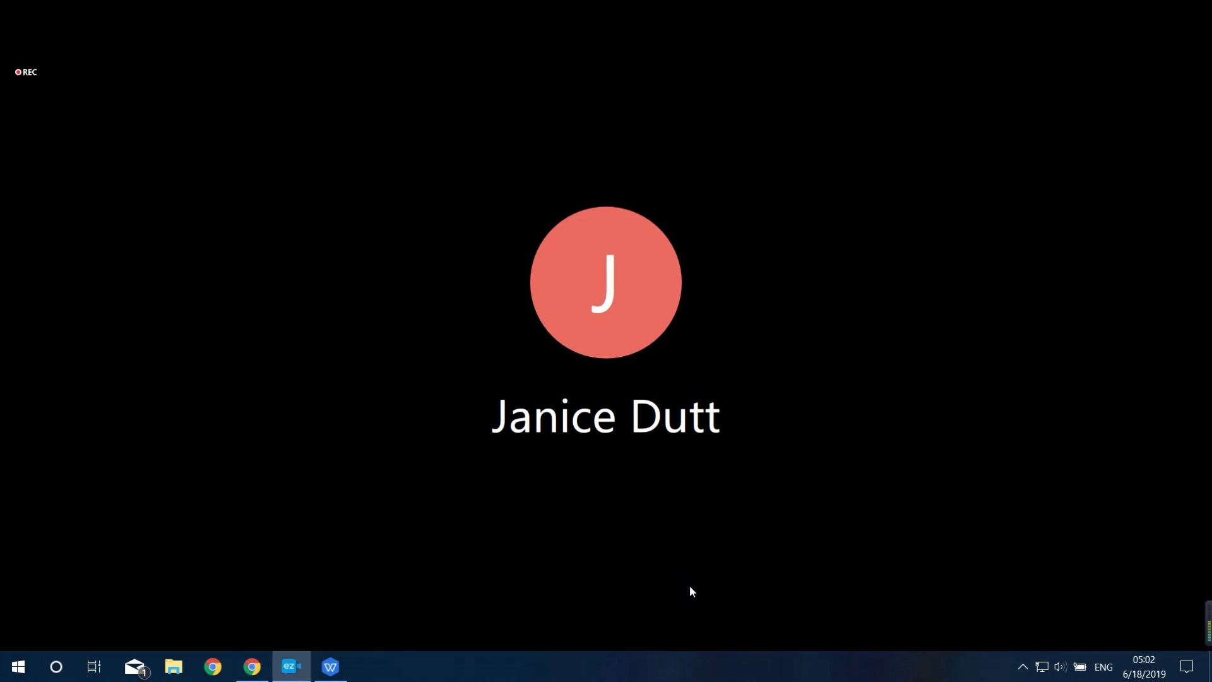
left_click(674, 375)
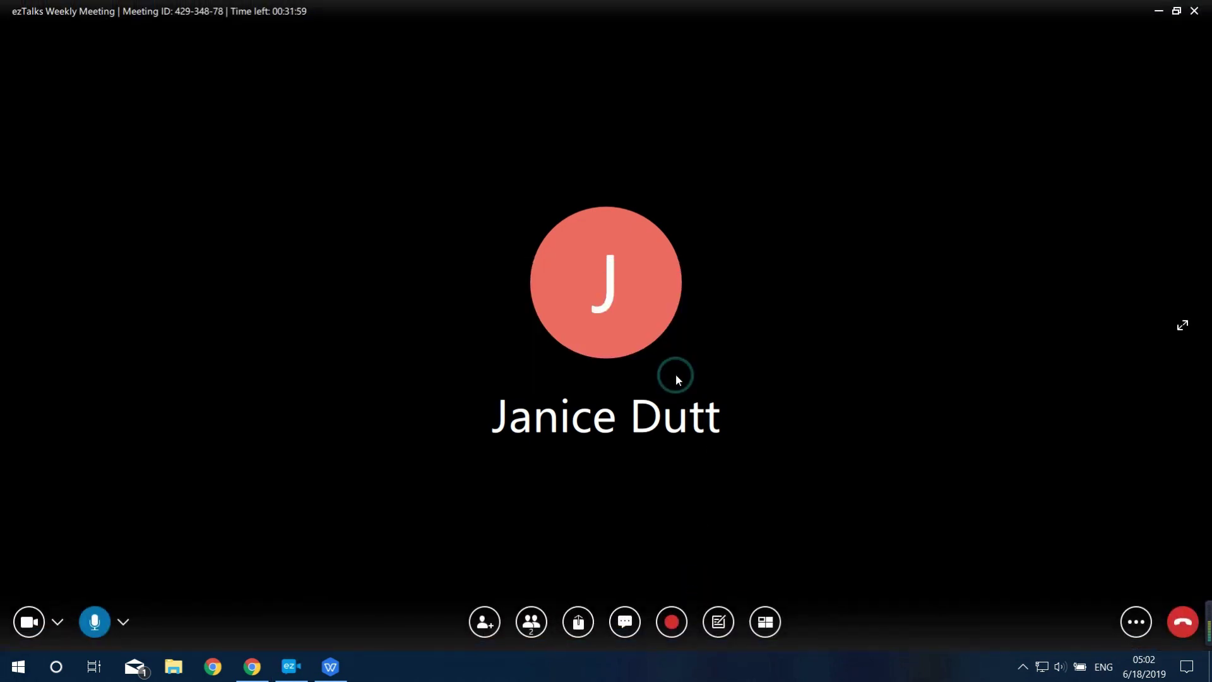
Start a new meeting poll, set it to Multiple Choice and enter Test as its title
left_click(713, 624)
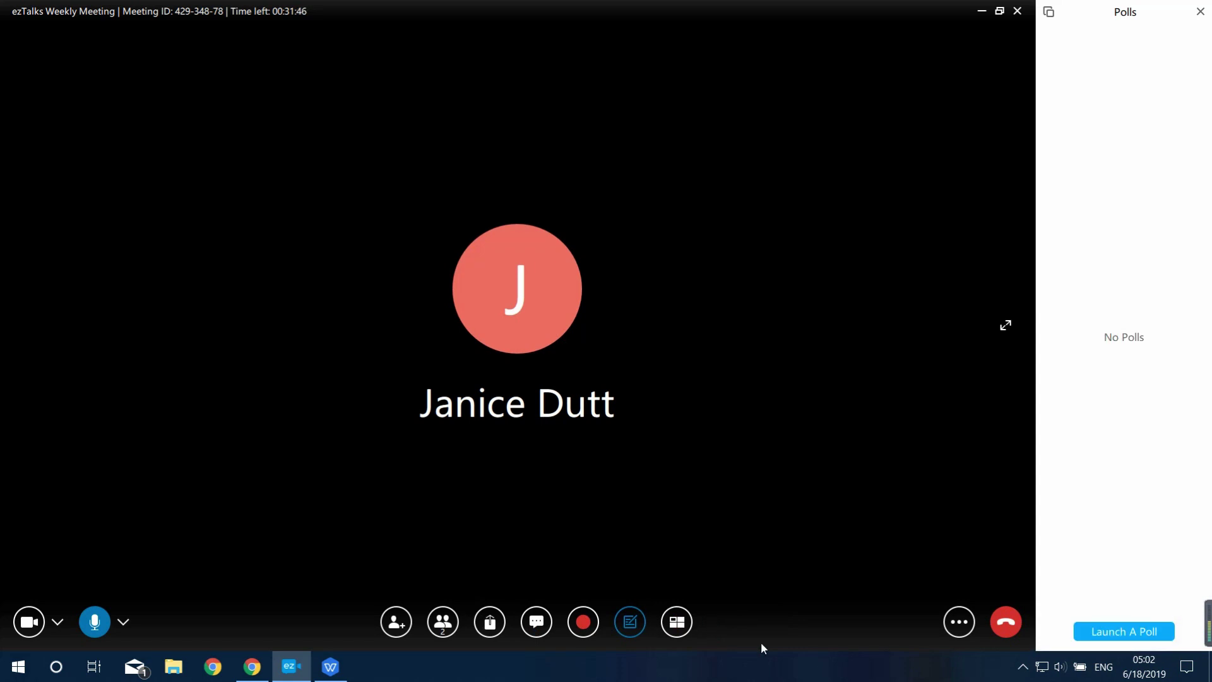
left_click(1123, 634)
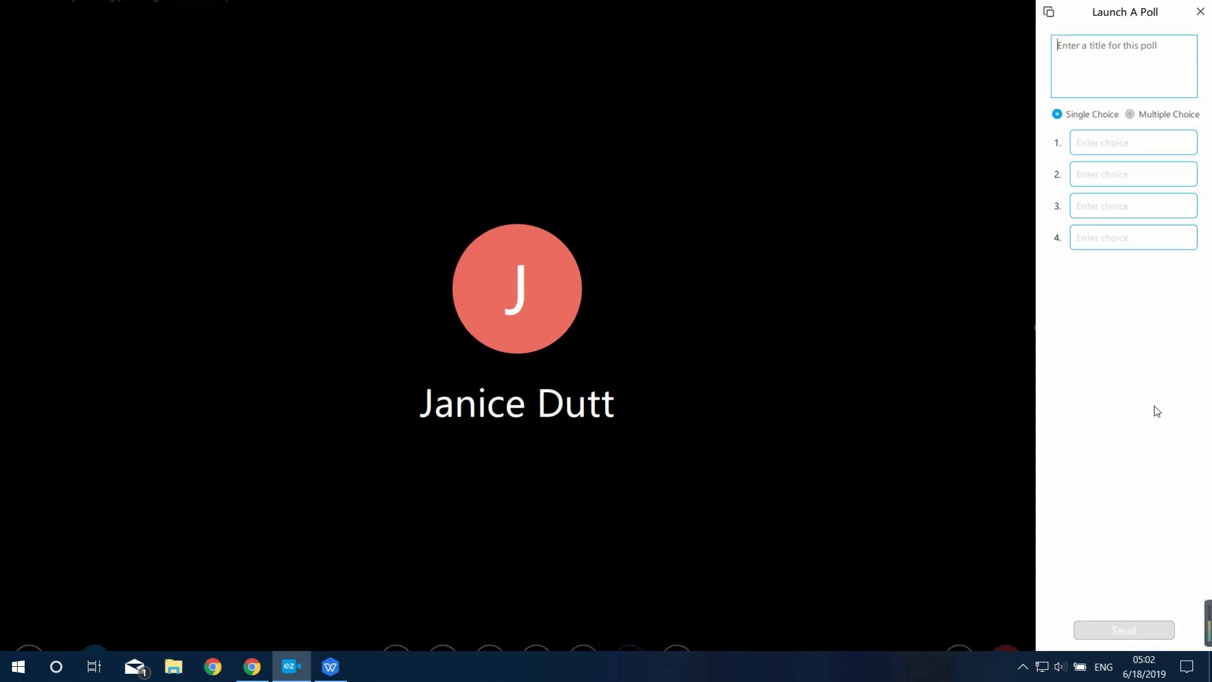
left_click(1130, 115)
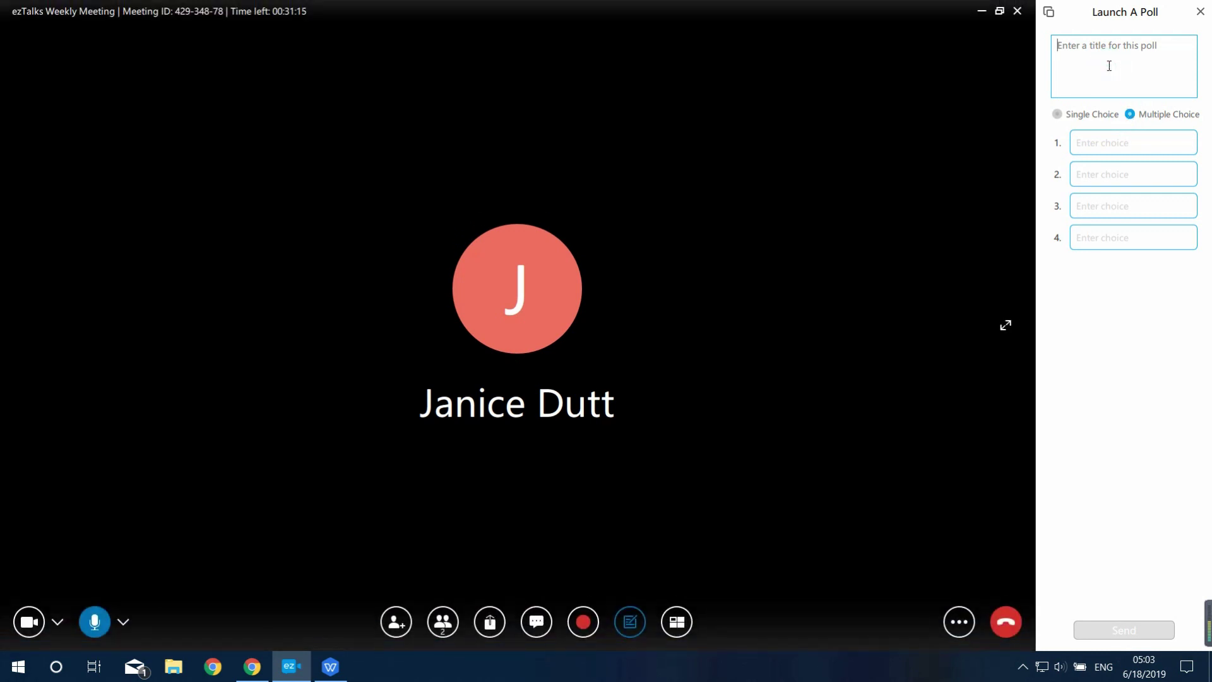
type("Test")
Enter A, B, C and D as the four poll choices, and send the poll to the participants
left_click(1117, 139)
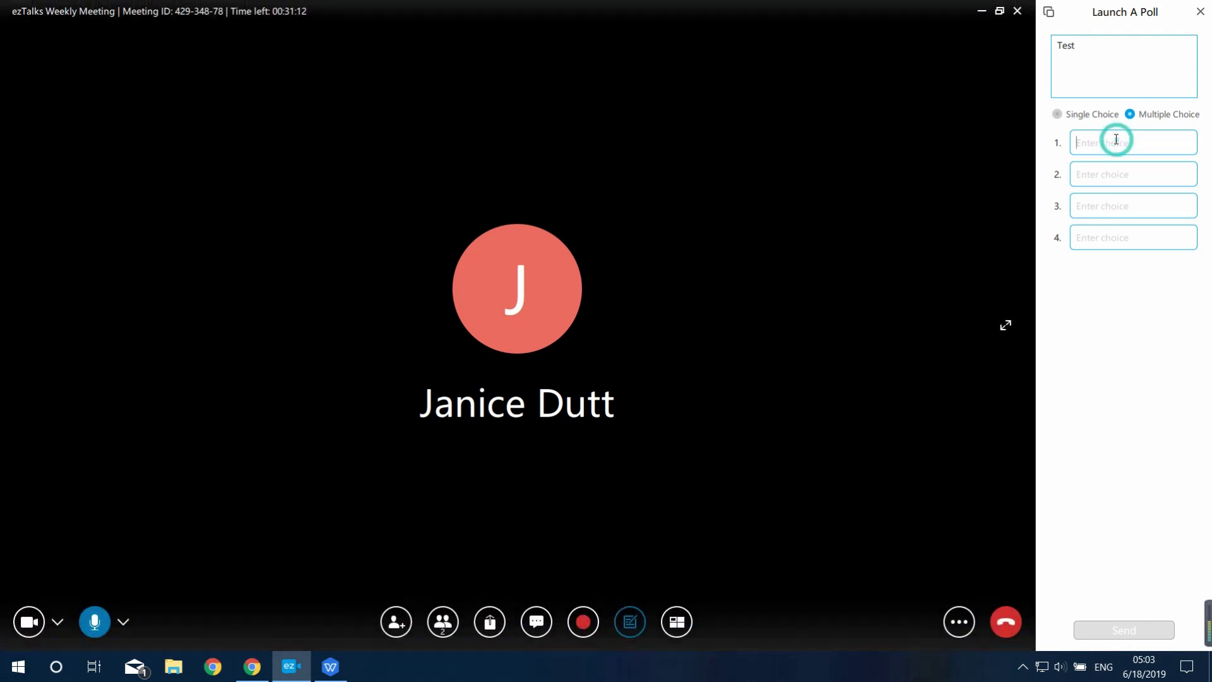
type("A")
left_click(1104, 170)
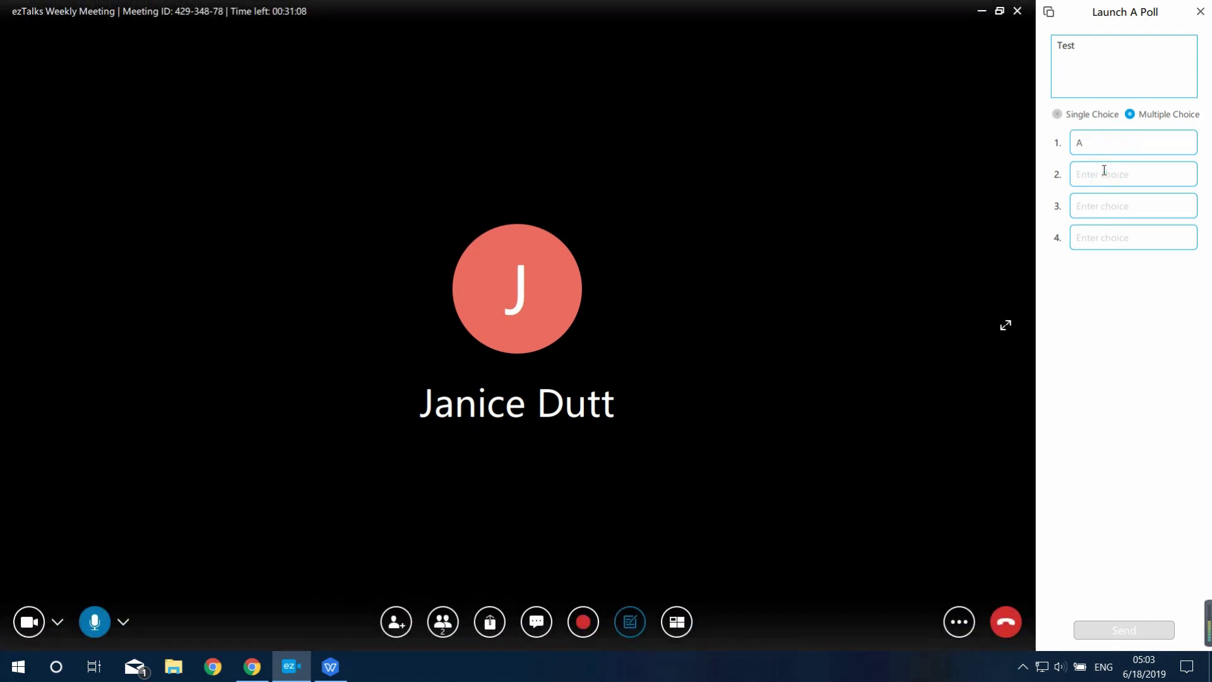
type("B")
left_click(1103, 196)
type("C")
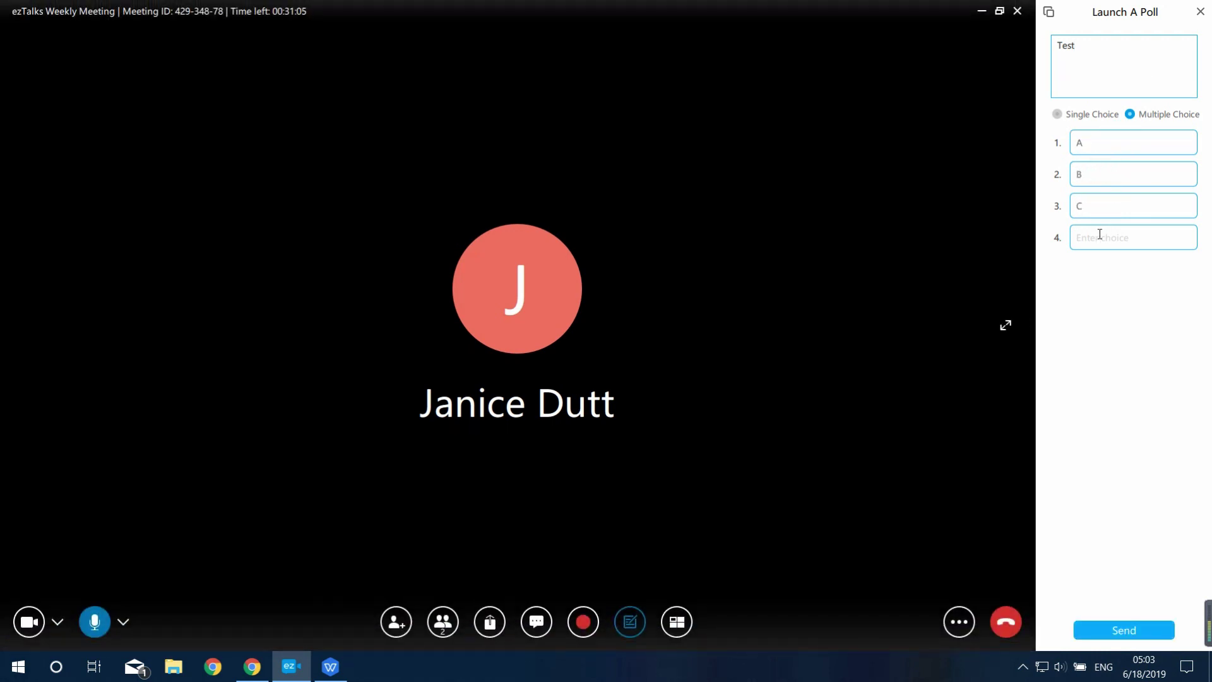
left_click(1100, 235)
type("D")
left_click(1126, 628)
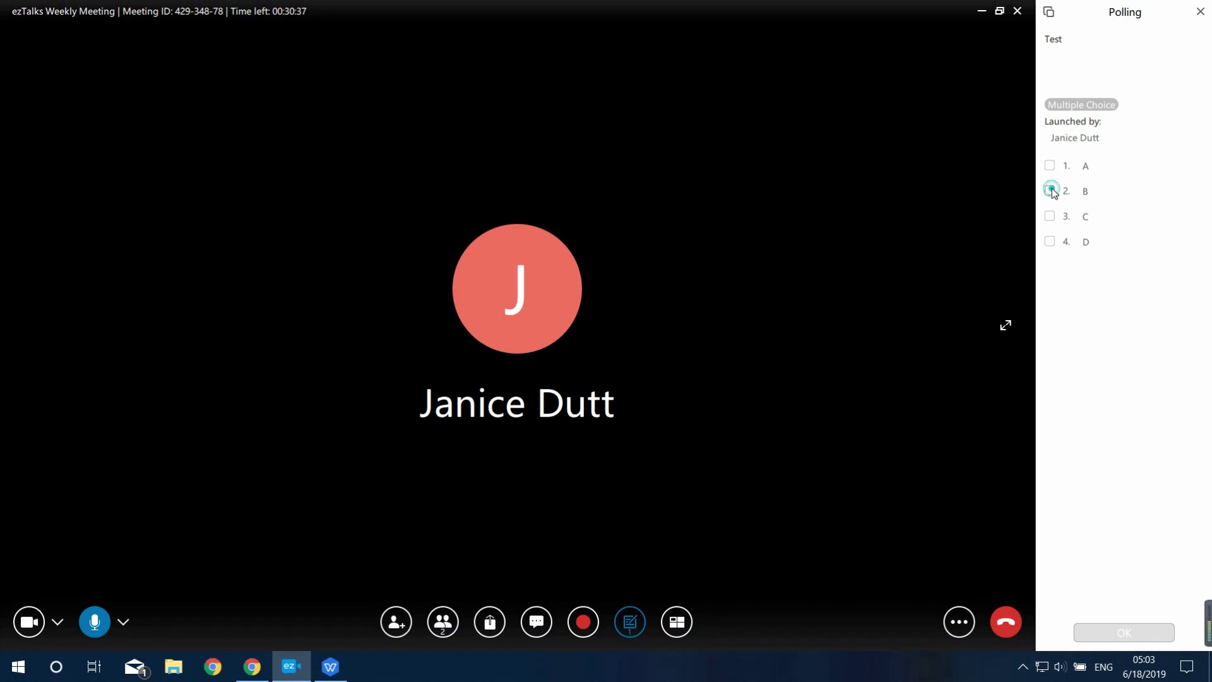
Submit a vote for choice B in the Test poll, and close the poll results
left_click(1051, 191)
left_click(1129, 634)
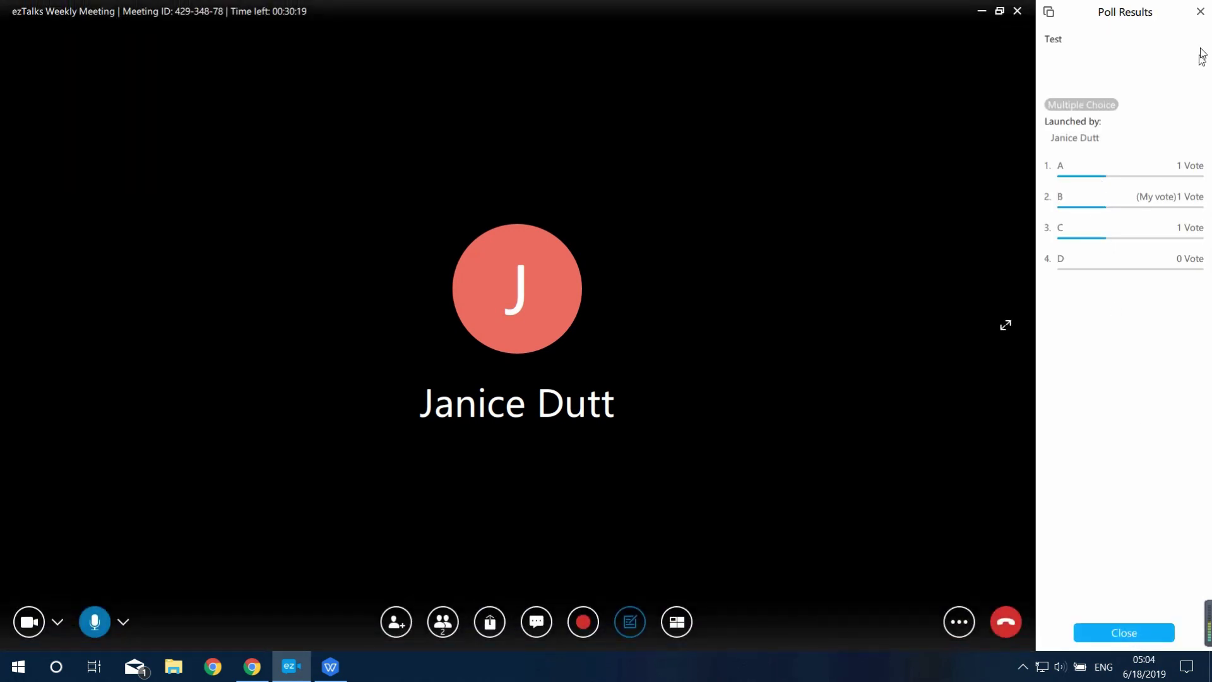
left_click(1201, 12)
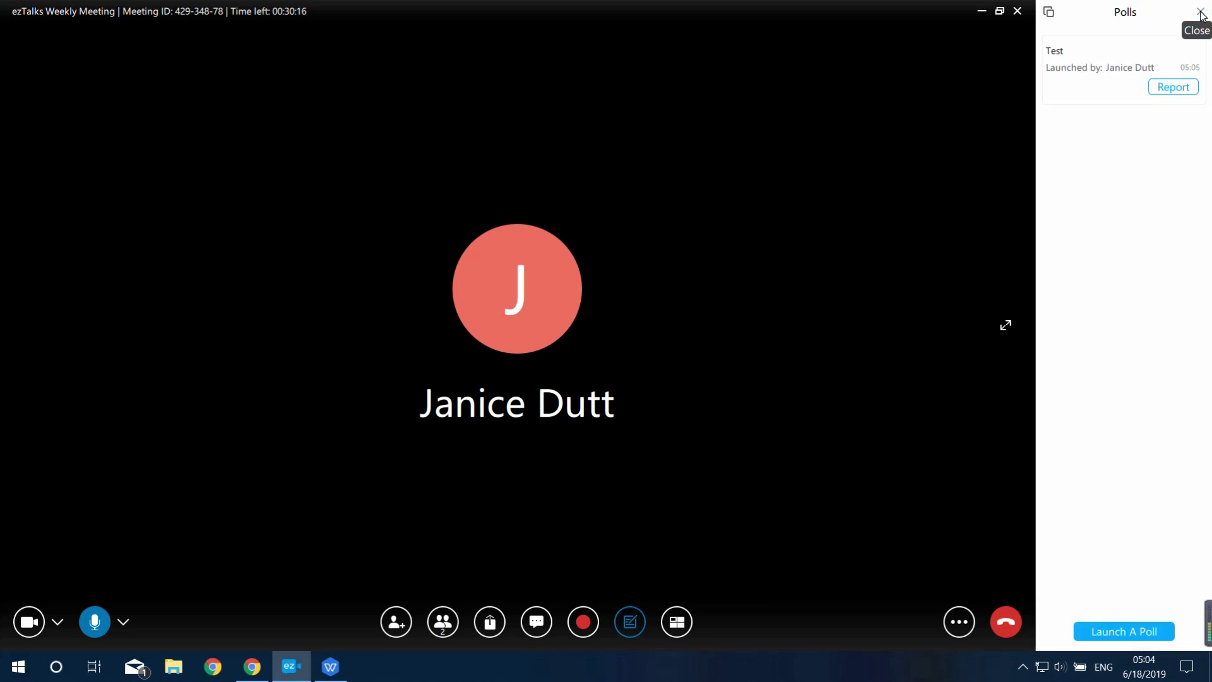
View the report of the Test poll, and close the report and the polls list
left_click(1172, 88)
left_click(1200, 12)
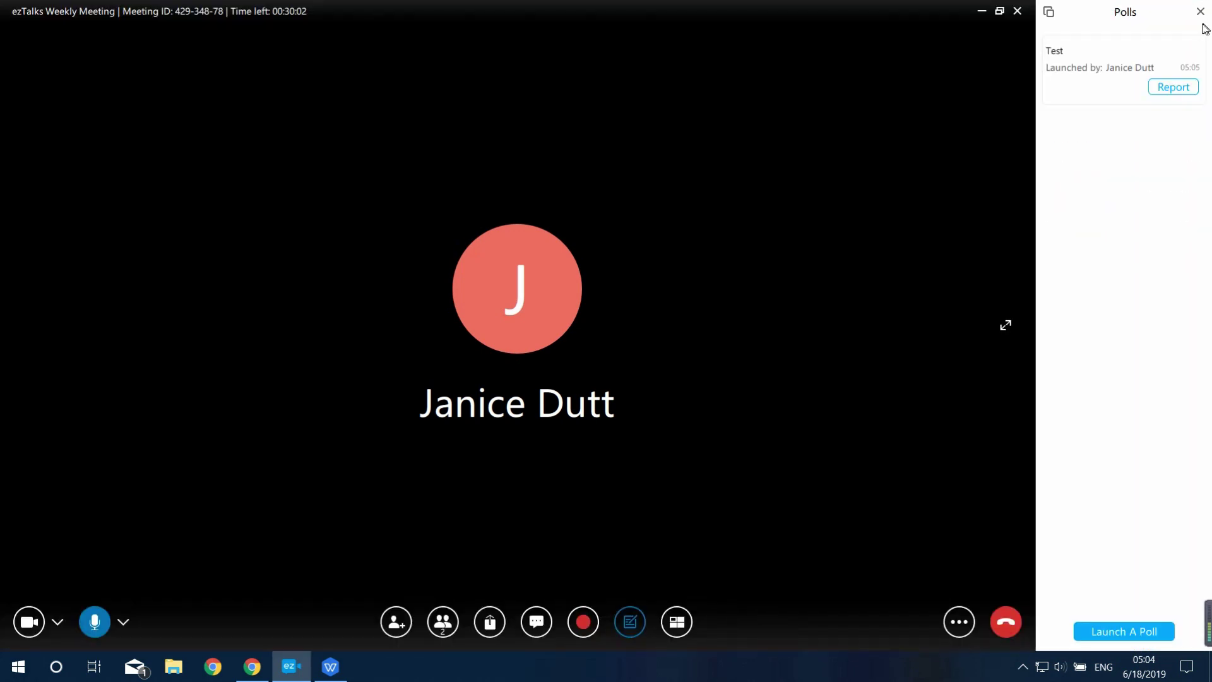
left_click(1200, 12)
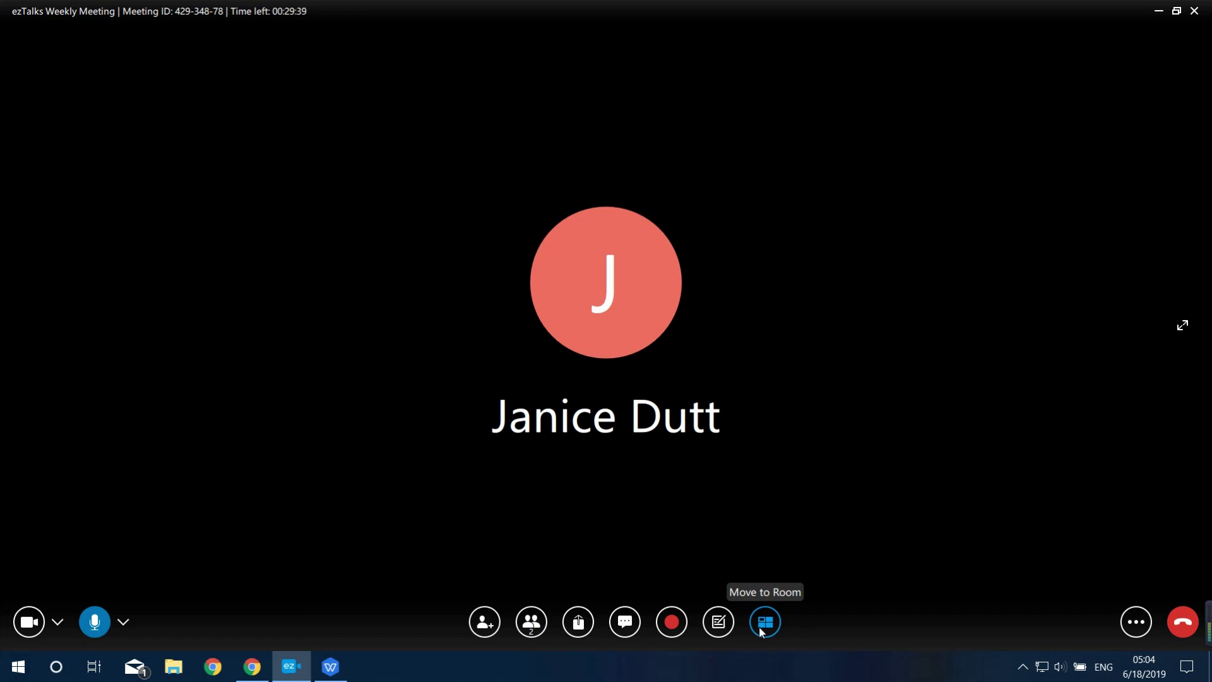
left_click(1142, 623)
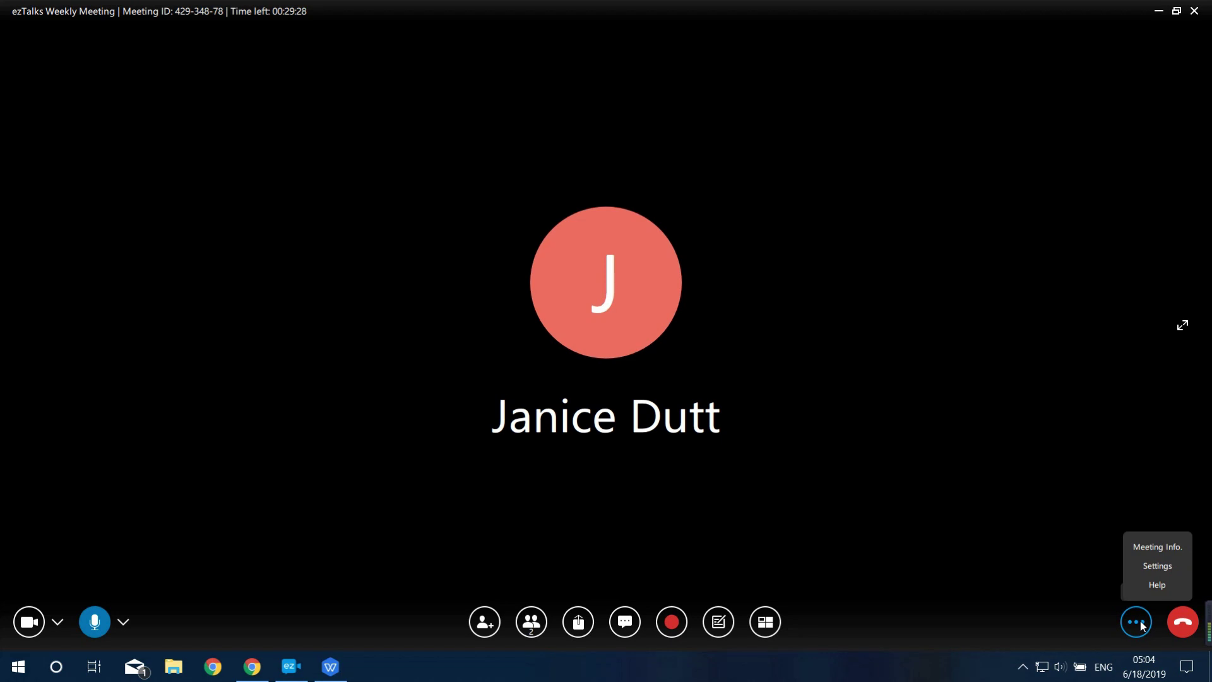
left_click(1143, 625)
left_click(1143, 625)
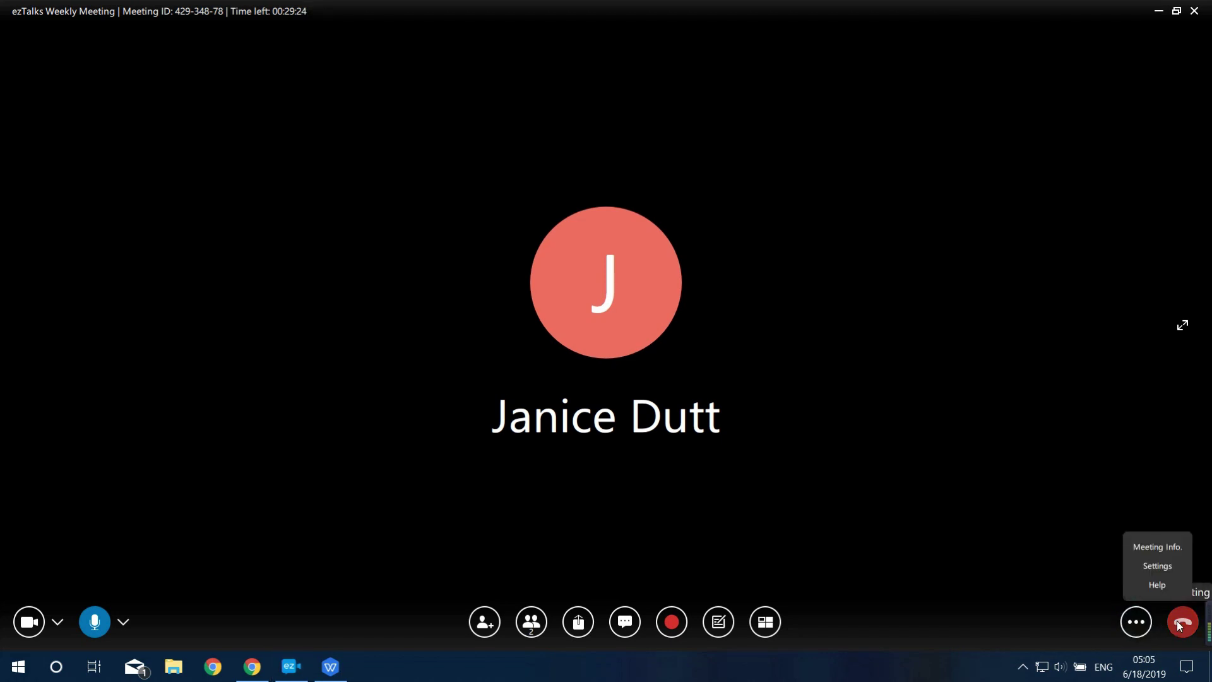
left_click(1098, 584)
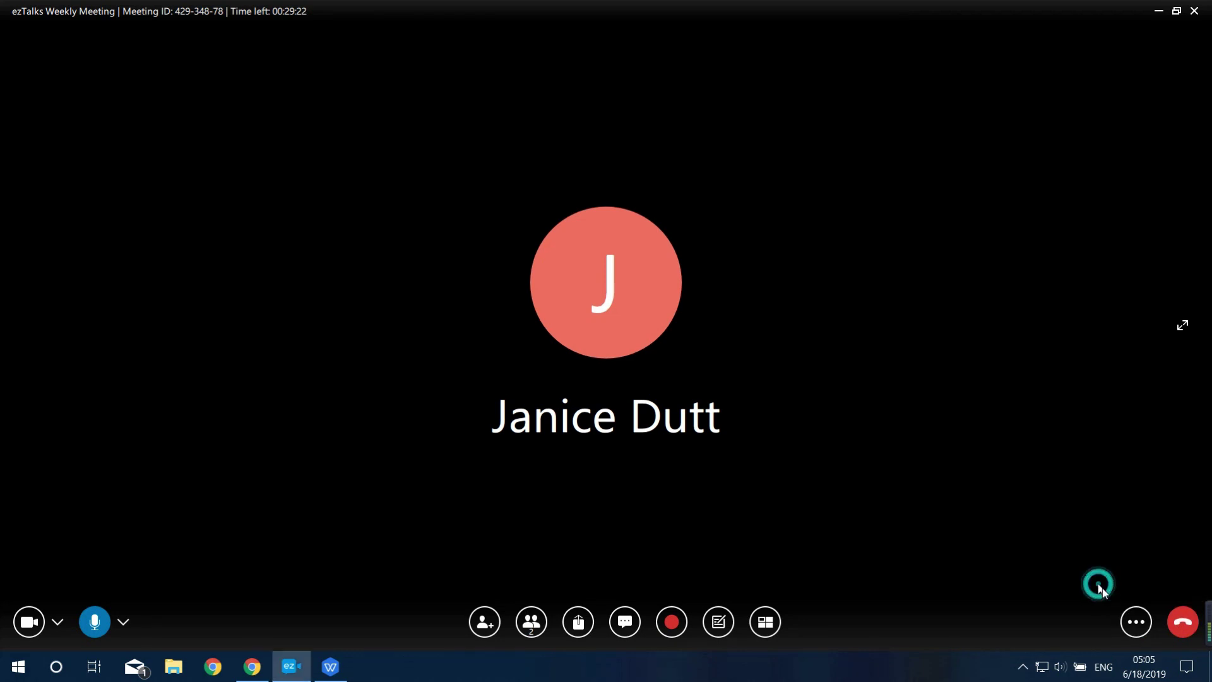